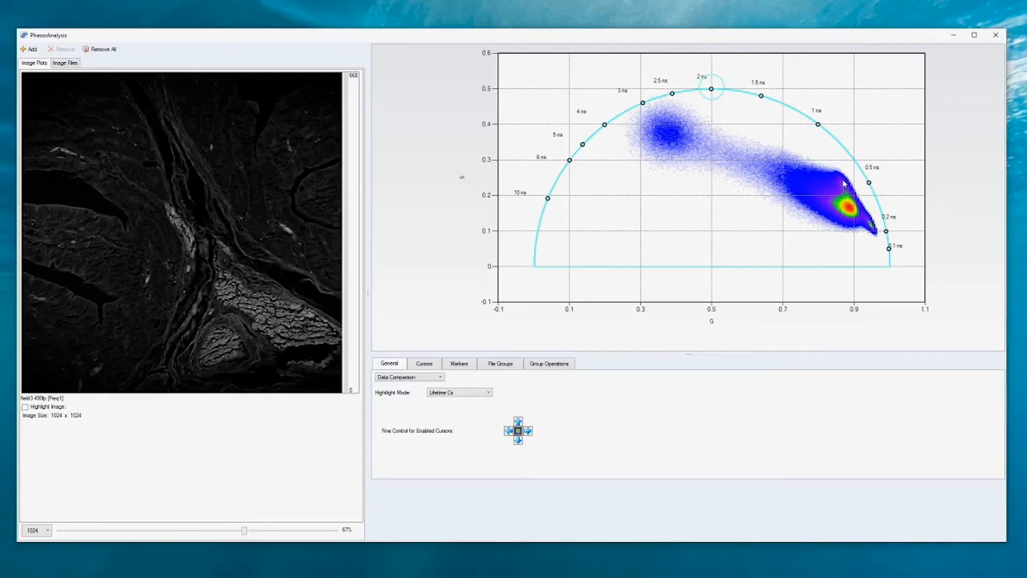
Add two new cursors to the phasor plot alongside the existing Cursor1.
click(422, 365)
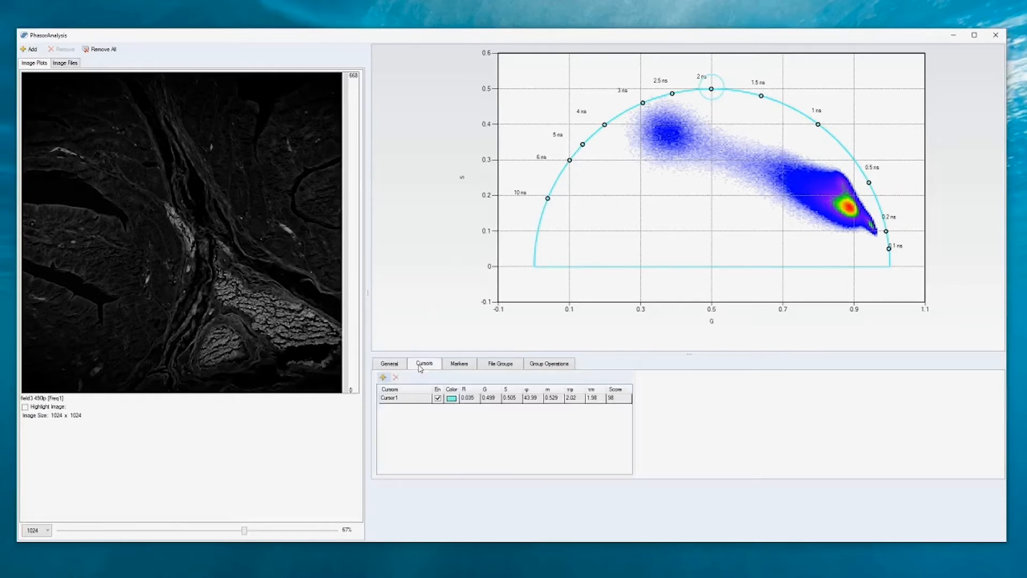
click(383, 378)
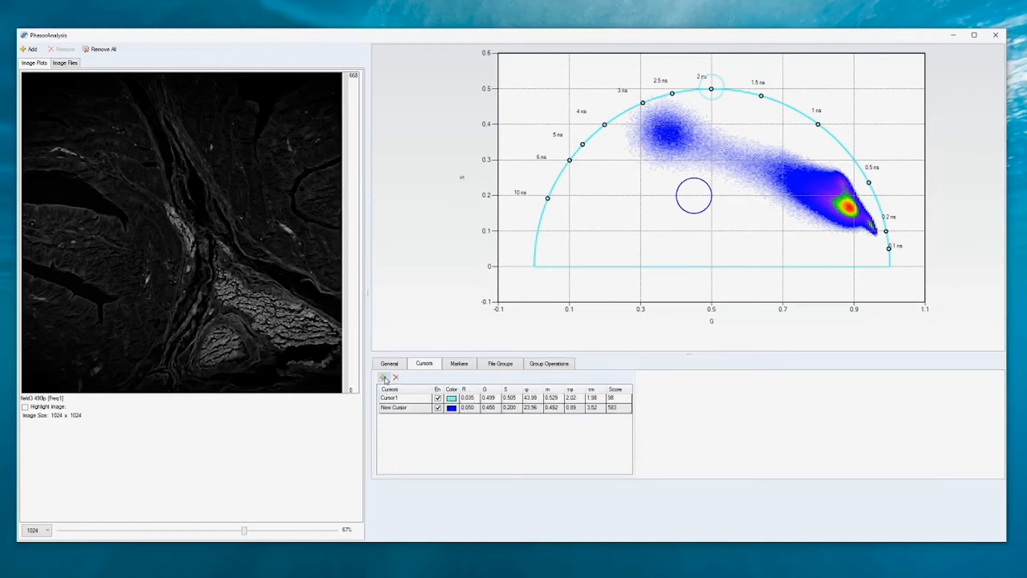
click(384, 377)
Rename the three phasor cursors as 1, 2 and 3 in list order.
click(396, 398)
click(400, 398)
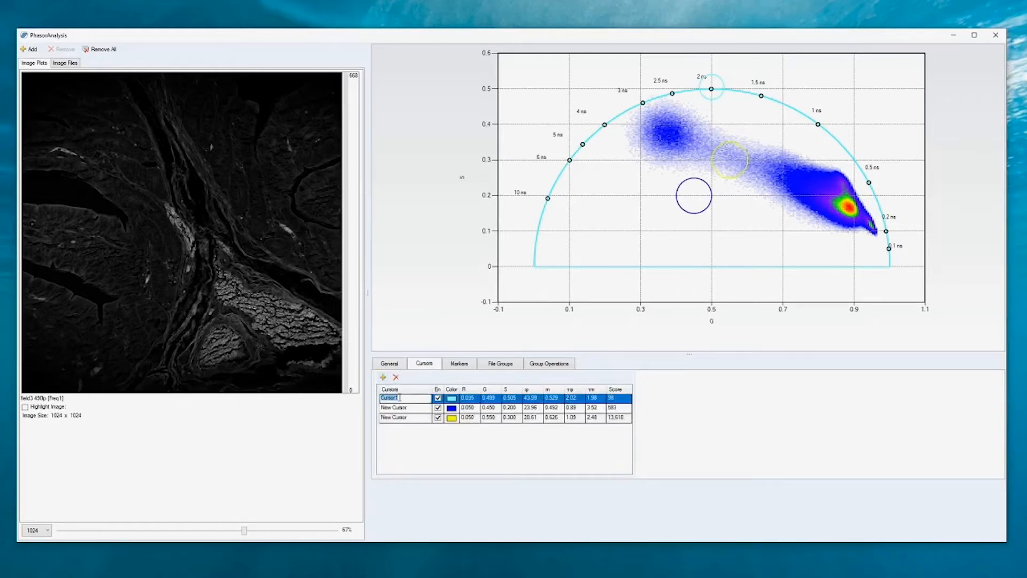
text(1)
click(400, 407)
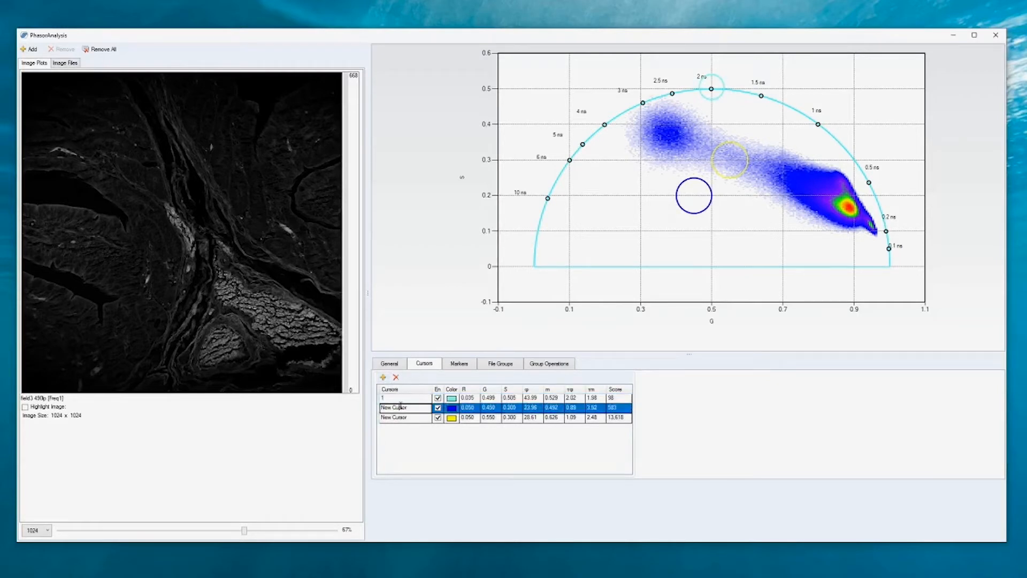
drag(406, 407, 386, 407)
text(2)
click(395, 418)
drag(413, 418, 371, 418)
text(3)
Change the colour of cursor 1 to pink and of cursor 2 to lime green using the basic colours.
click(451, 398)
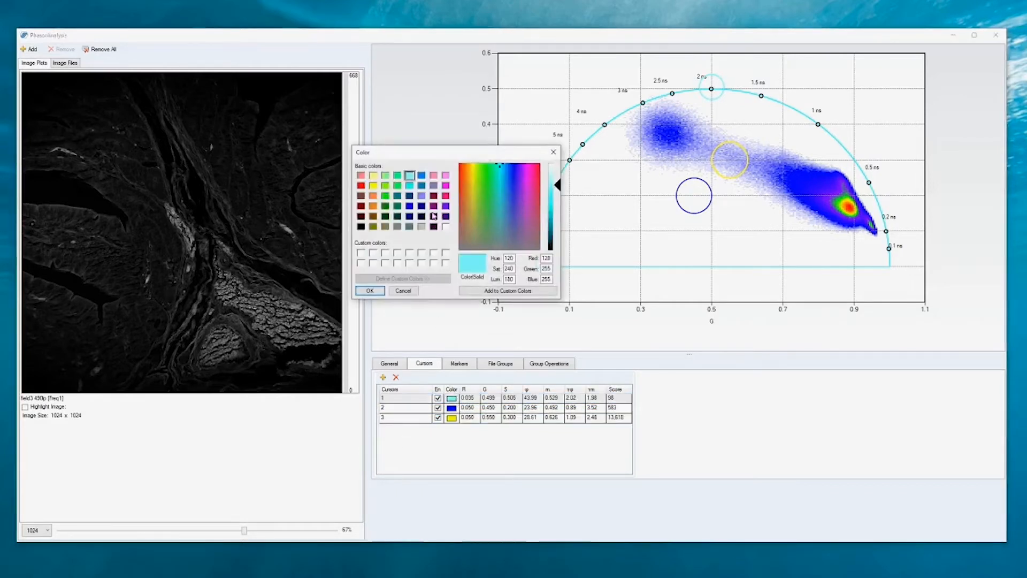
click(433, 175)
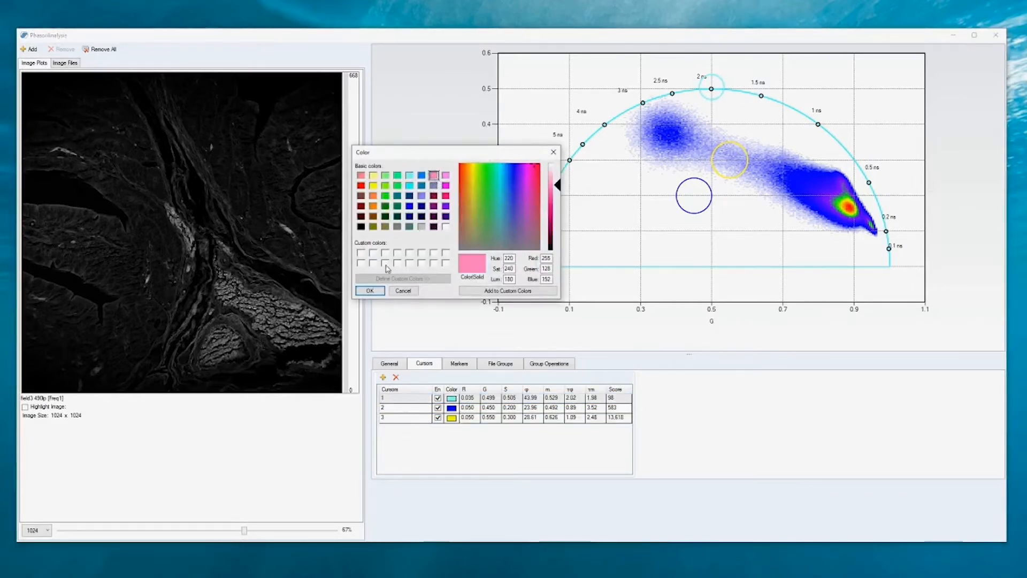
click(370, 290)
click(452, 407)
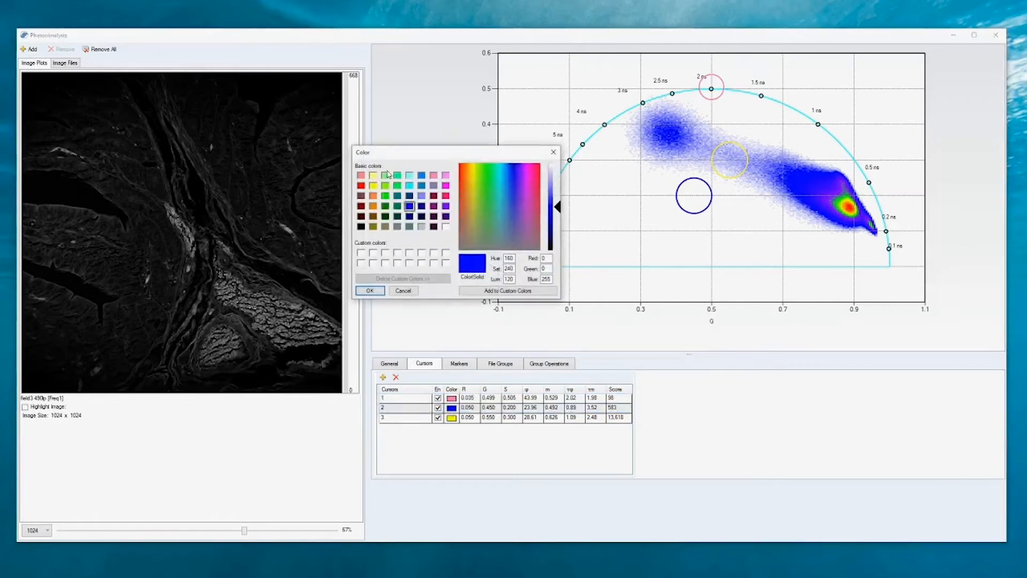
click(386, 195)
click(370, 290)
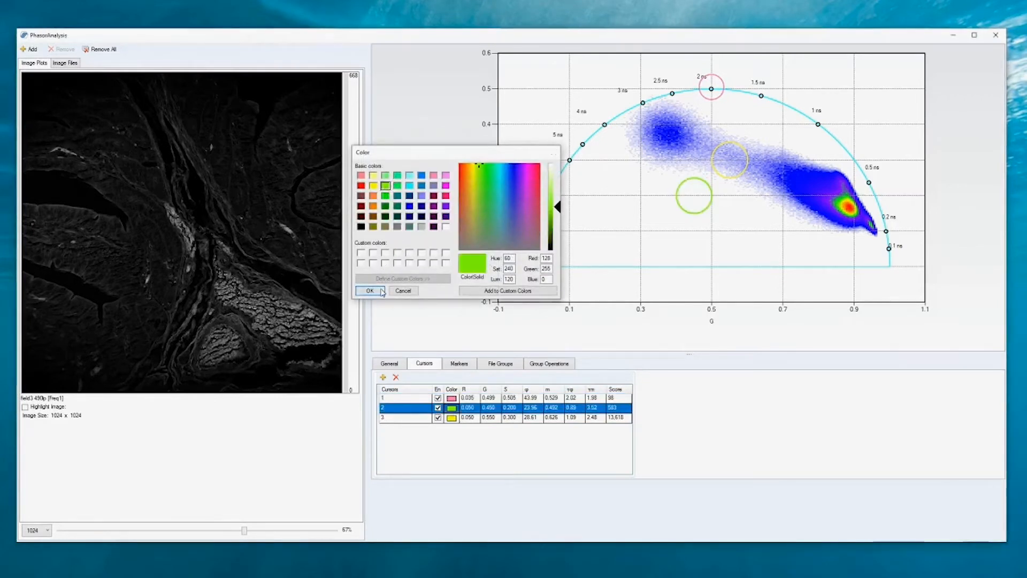
Set the radius R of cursors 2 and 3 to 0.035.
click(471, 408)
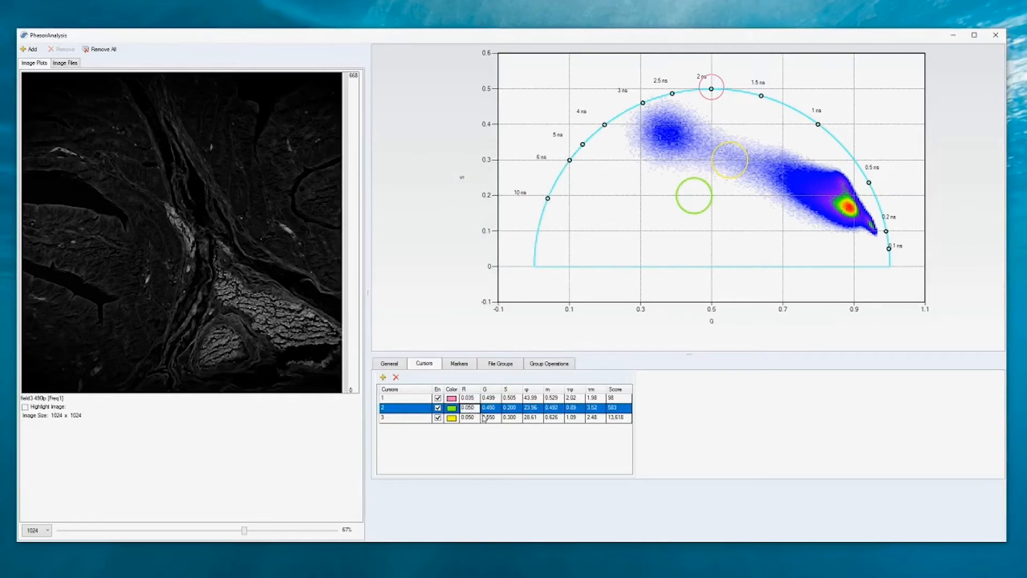
text(3)
click(469, 418)
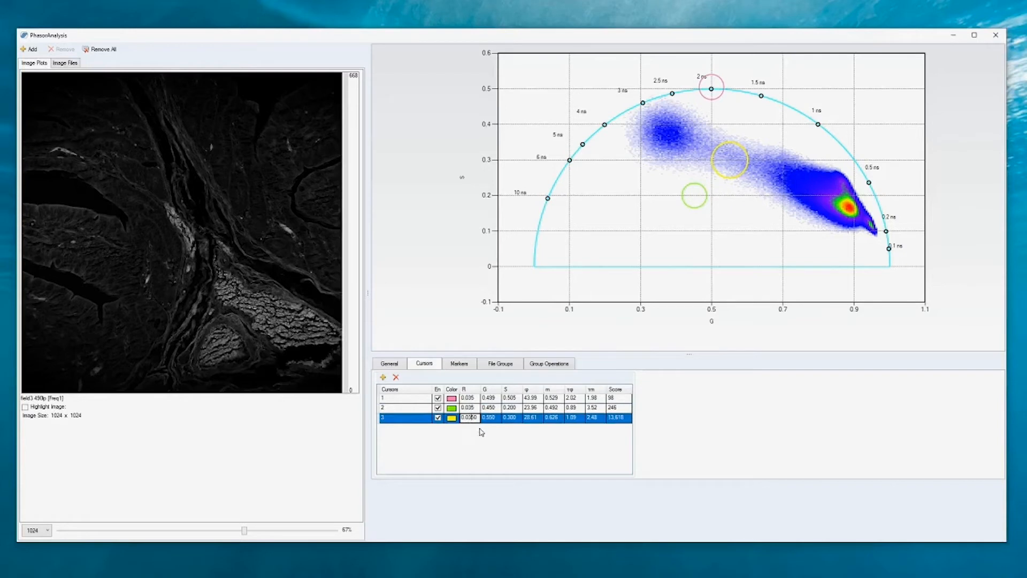
text(3)
click(638, 264)
Move cursor 1 onto the long-lifetime cluster at about G 0.386, S 0.373, and cursor 2 to the upper corner of the short-lifetime cluster.
drag(714, 101, 674, 148)
click(726, 172)
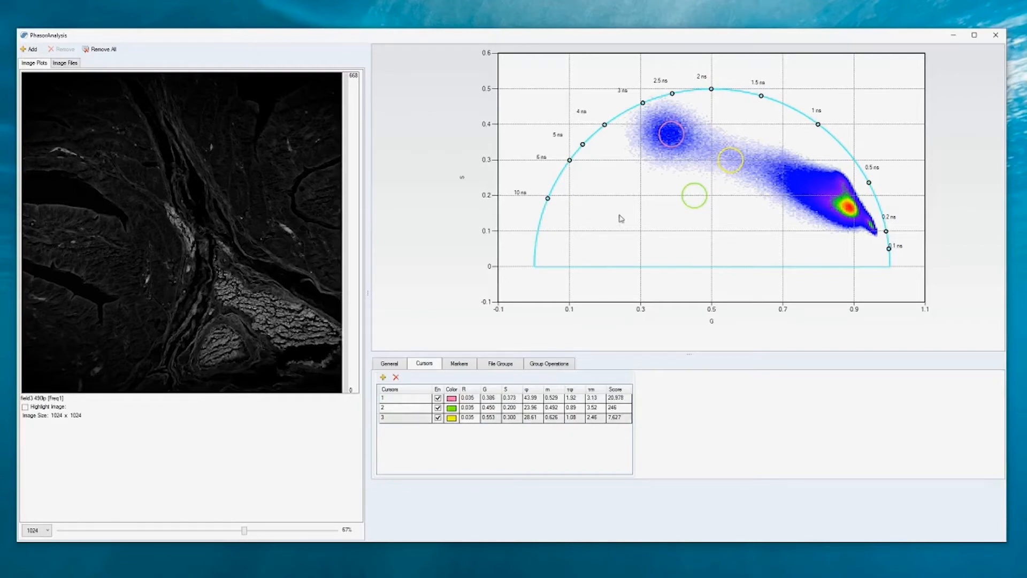
click(399, 365)
drag(692, 210, 838, 187)
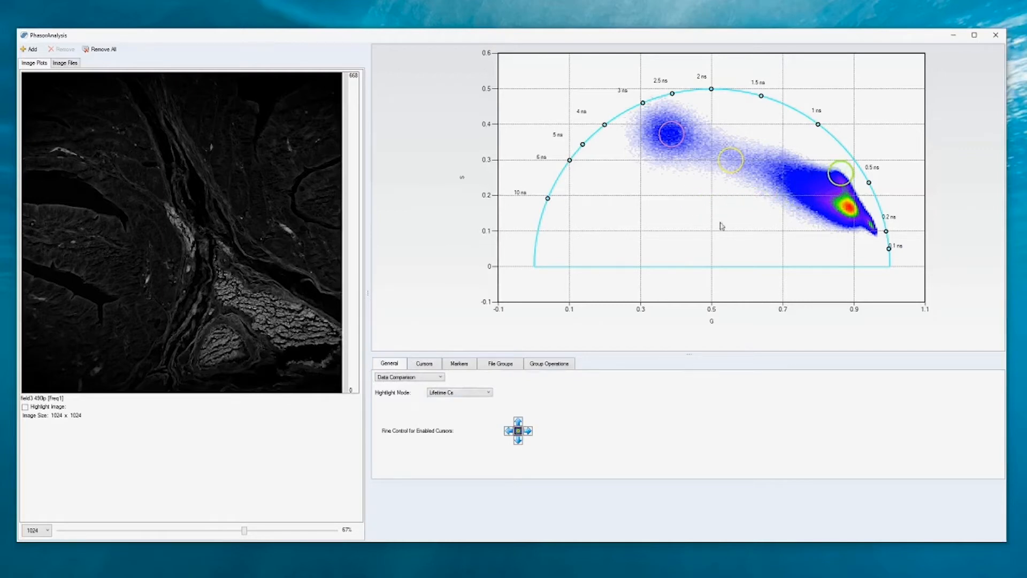
Keep the analysis type on Data Comparison and set the highlight mode to Enhance Coloring 3C.
click(424, 379)
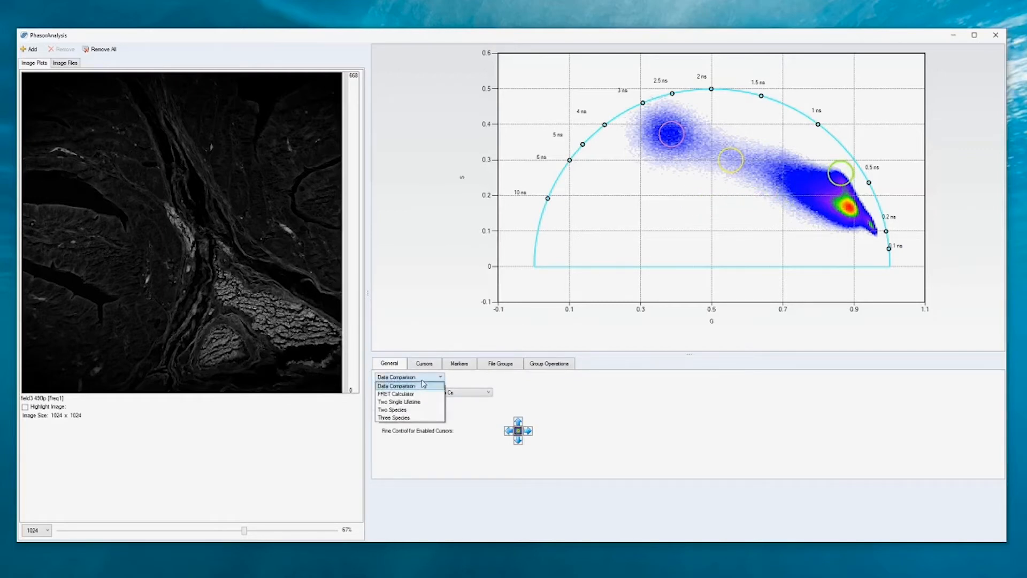
click(422, 385)
click(448, 394)
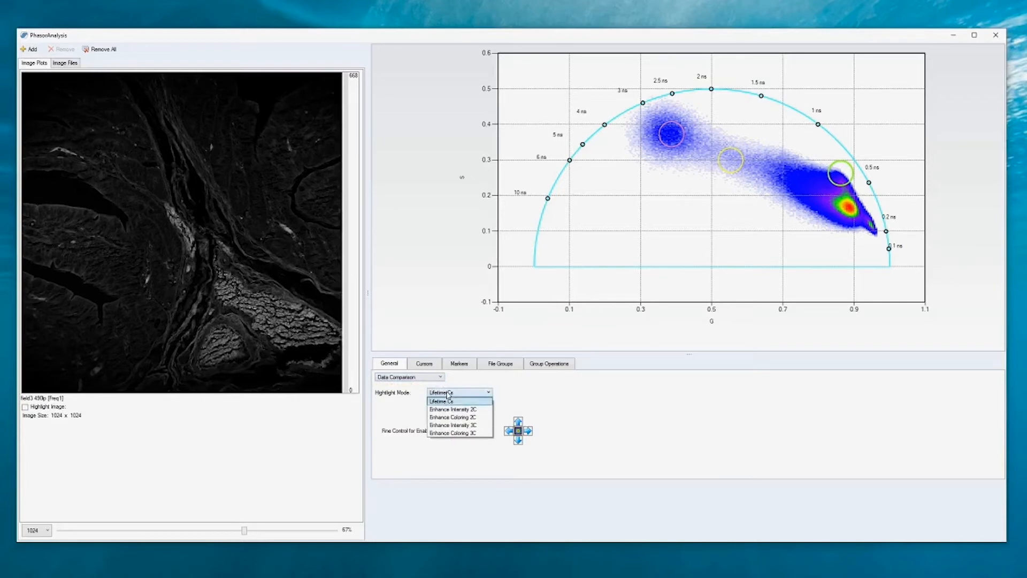
click(446, 433)
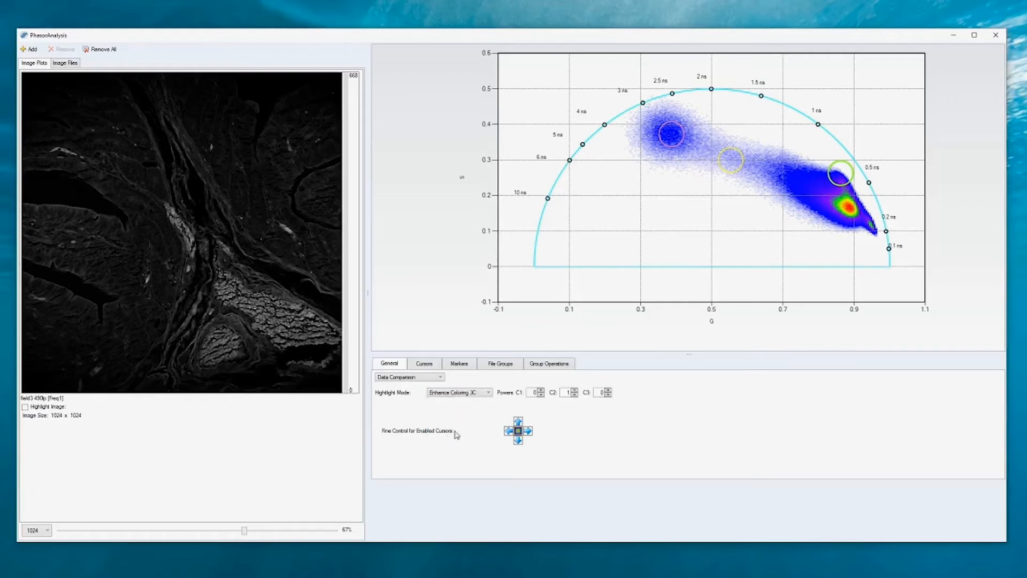
Move cursor 3 to the short-lifetime tip at about G 0.947, S 0.109, and nudge cursor 2 down to about G 0.861, S 0.251.
drag(737, 171, 877, 241)
drag(834, 185, 833, 191)
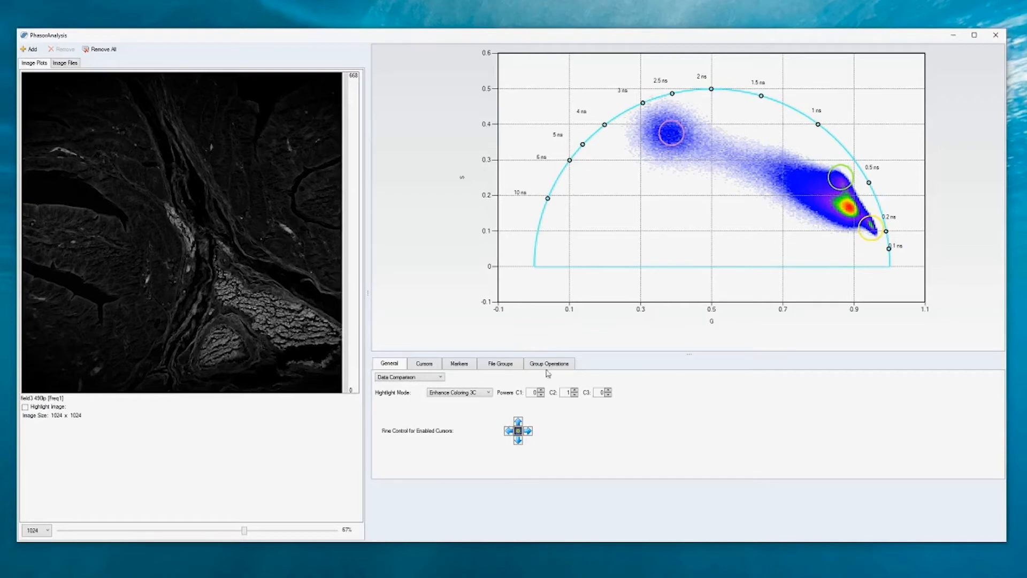
Set the C1 and C3 powers to 1 and preview the three-colour highlighting on the image, turning it off again.
click(541, 390)
click(608, 390)
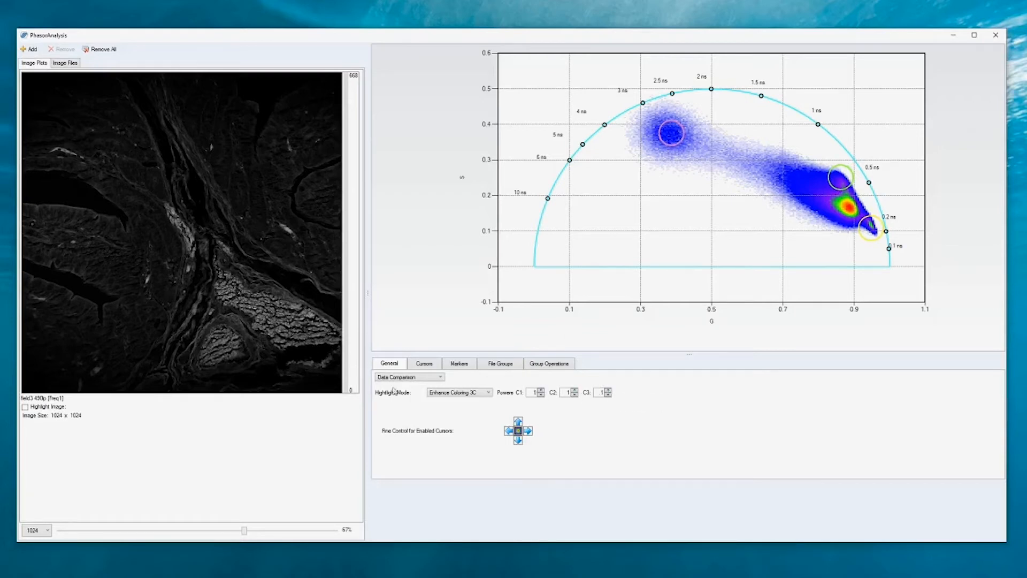
click(25, 407)
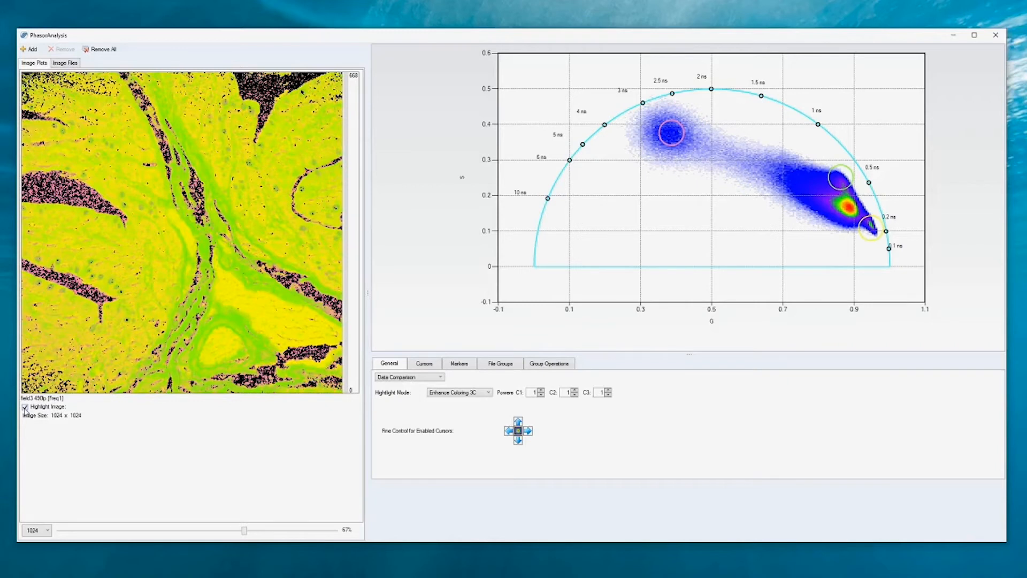
click(24, 408)
Set the C3 power to 0 and preview the image highlighting for components C1 and C2 only.
click(608, 395)
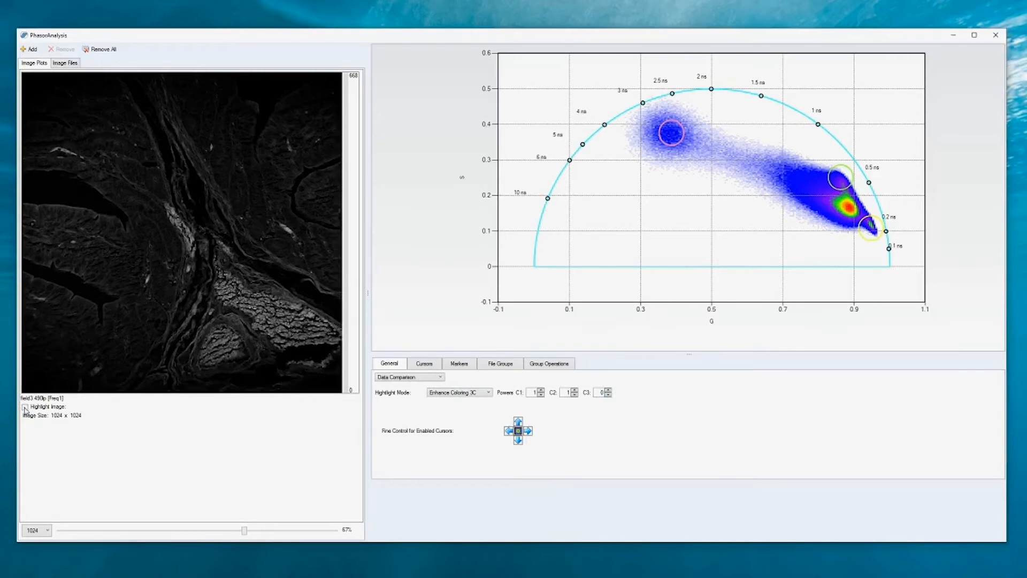
click(25, 407)
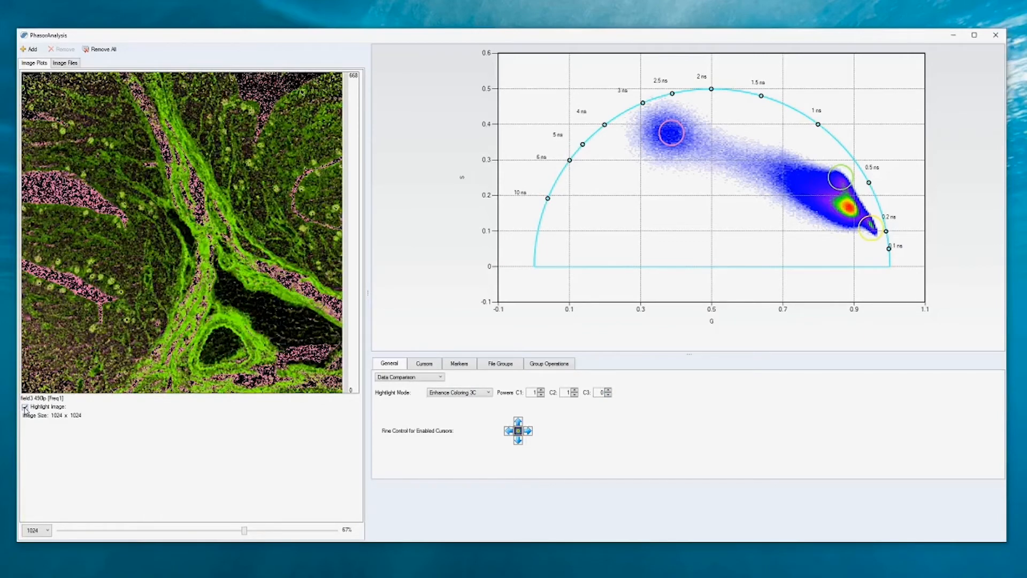
click(25, 407)
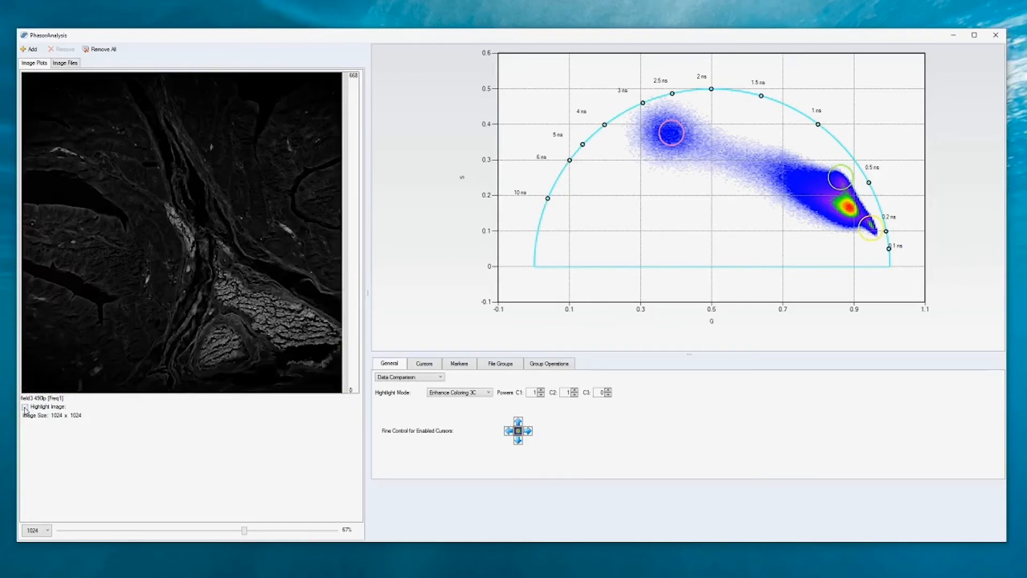
Set the C1 power to 0 and preview the image highlighting for component C2 alone.
click(541, 395)
click(30, 409)
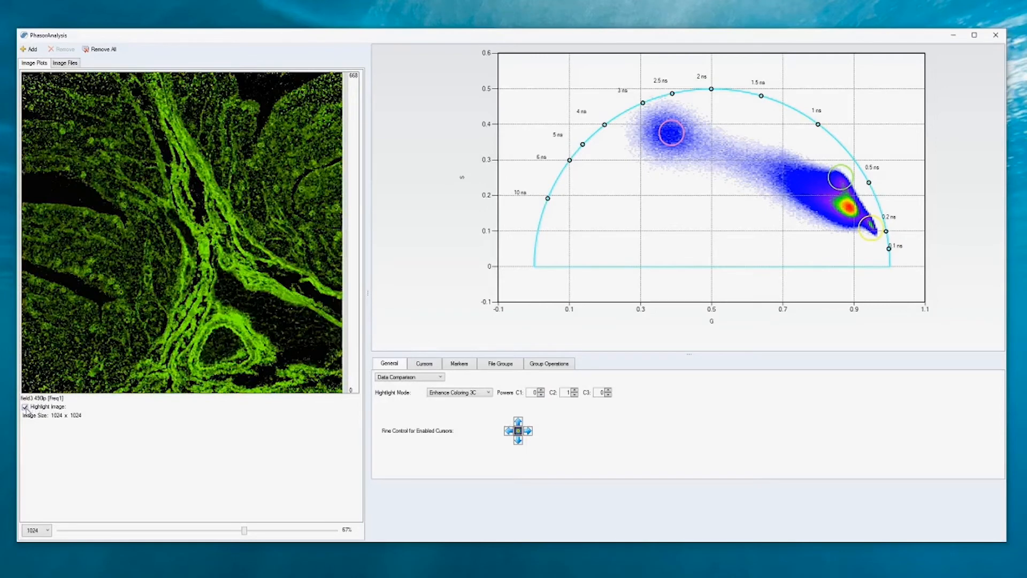
click(25, 407)
Set the highlight mode to Enhance Intensity 3C and preview the intensity image enhanced for C2.
click(463, 395)
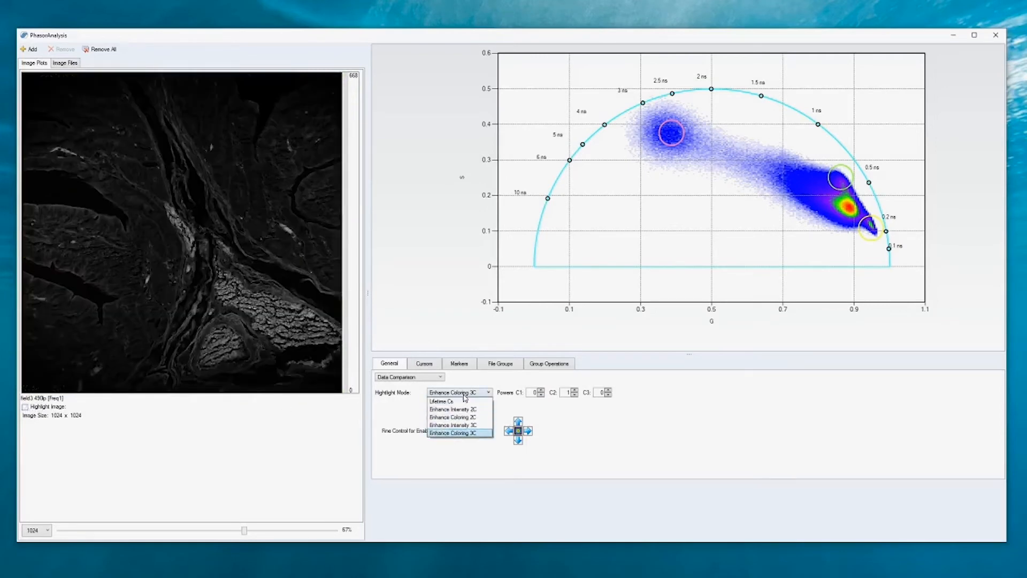
click(470, 428)
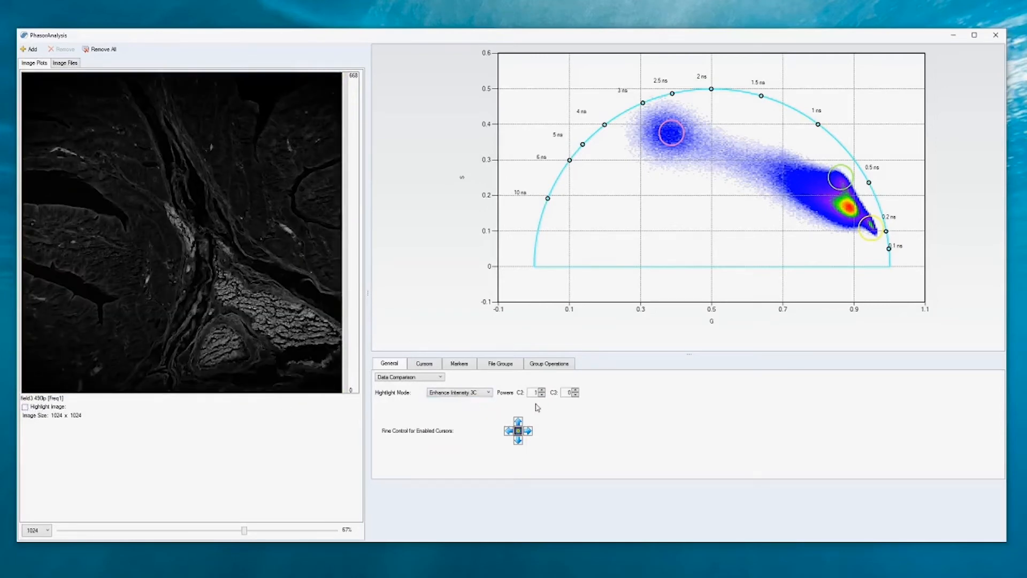
click(24, 407)
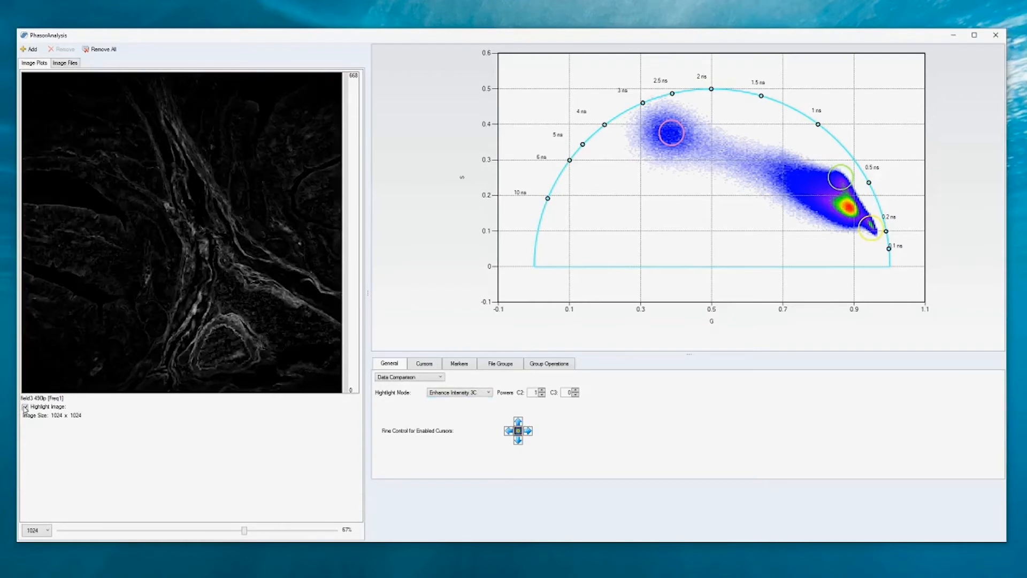
click(25, 408)
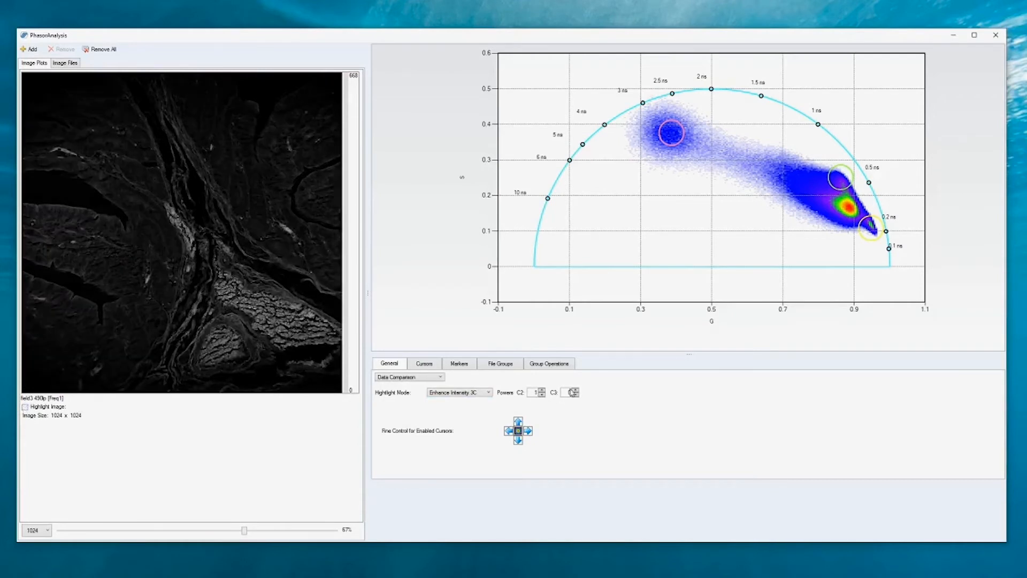
Set the C2 power to 0 and C3 to 1, and compare the enhanced intensity image with the original.
click(541, 394)
click(24, 407)
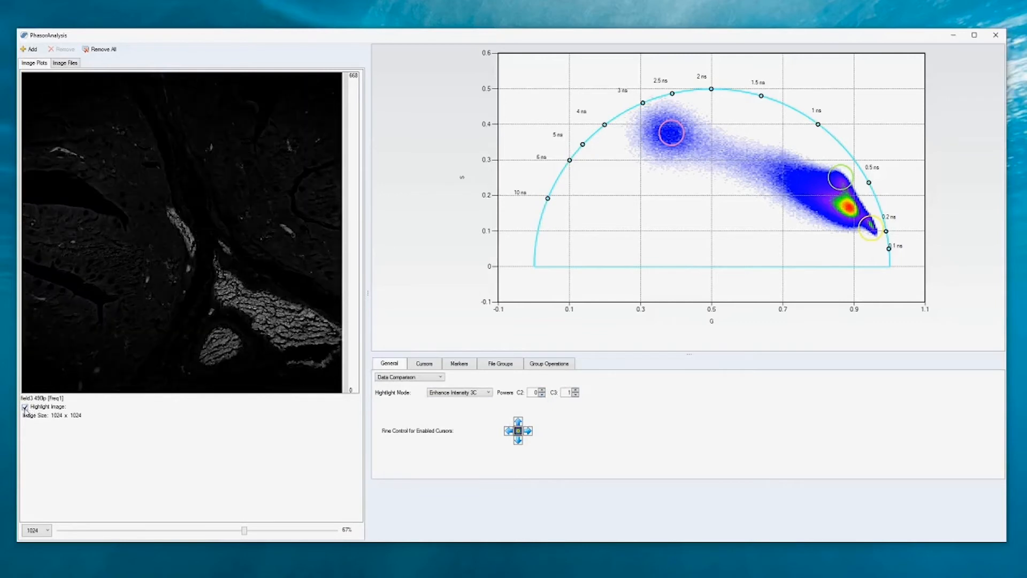
click(25, 408)
click(25, 408)
click(24, 408)
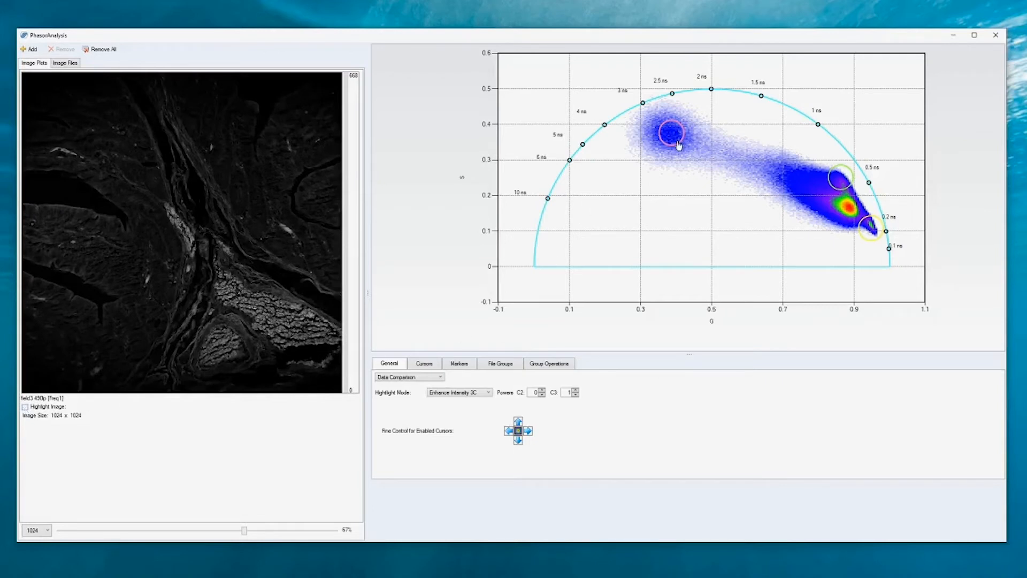
Check the cursor list and switch the analysis type from Data Comparison to Three Species.
click(432, 363)
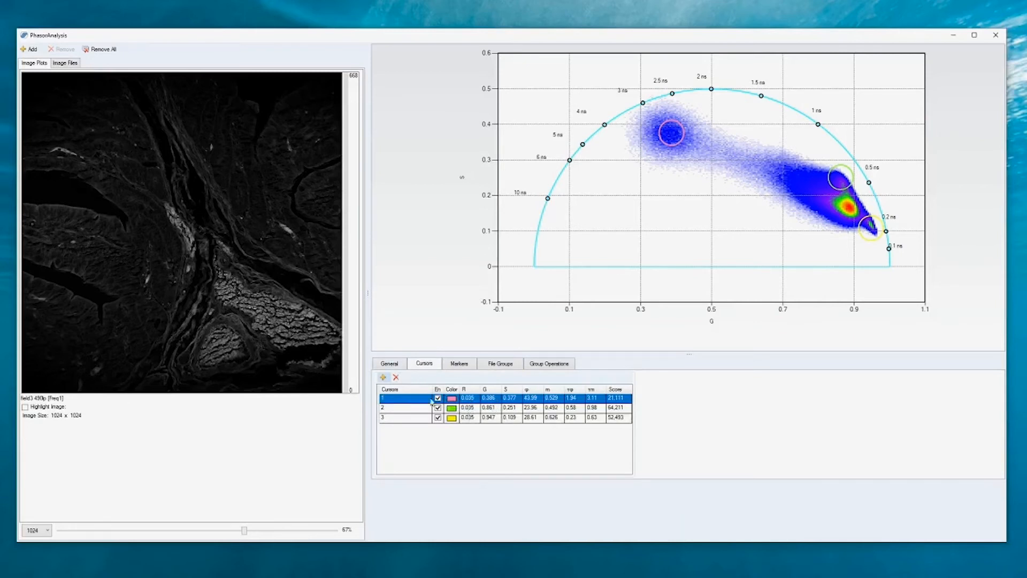
click(394, 367)
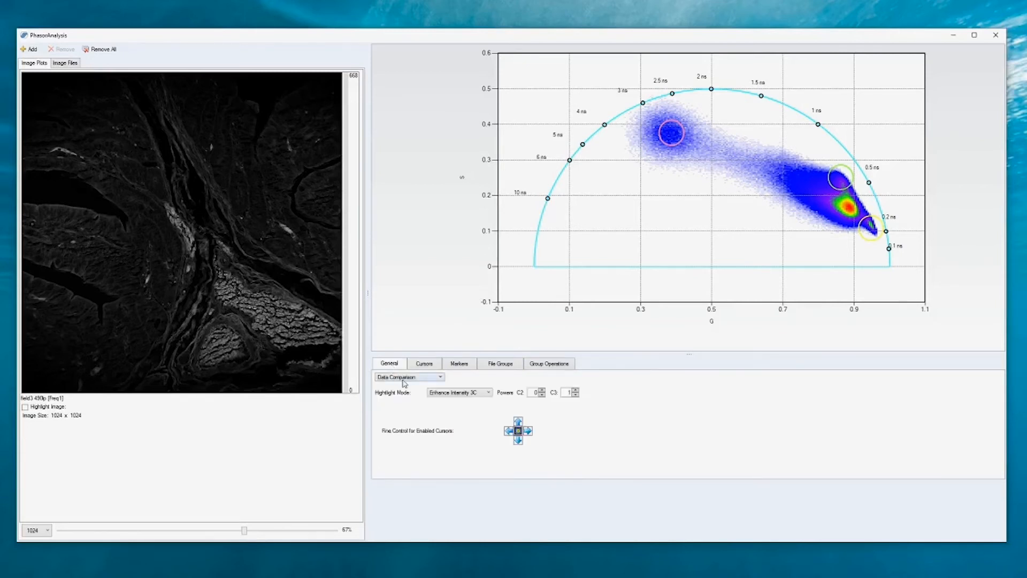
click(405, 378)
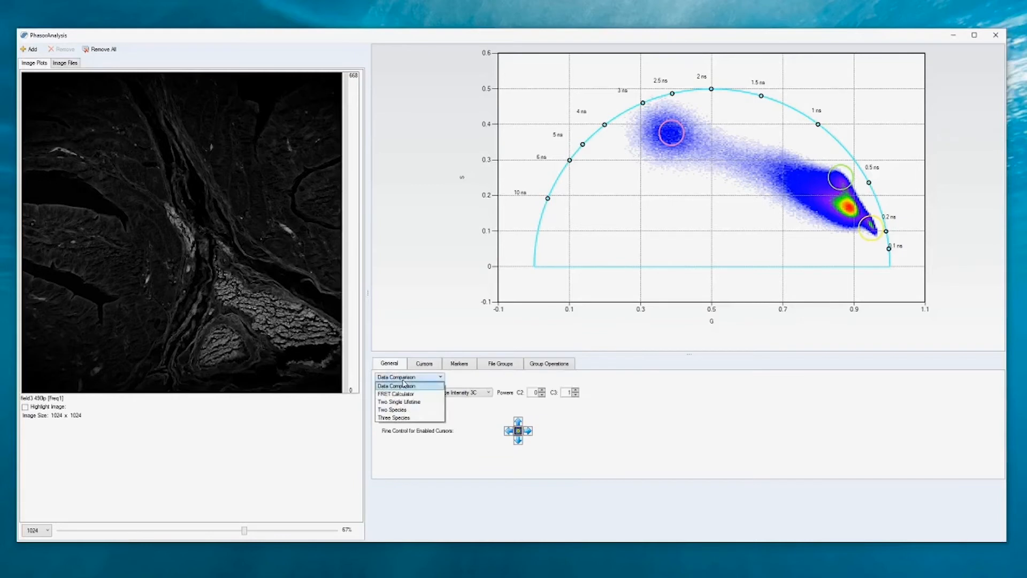
click(404, 418)
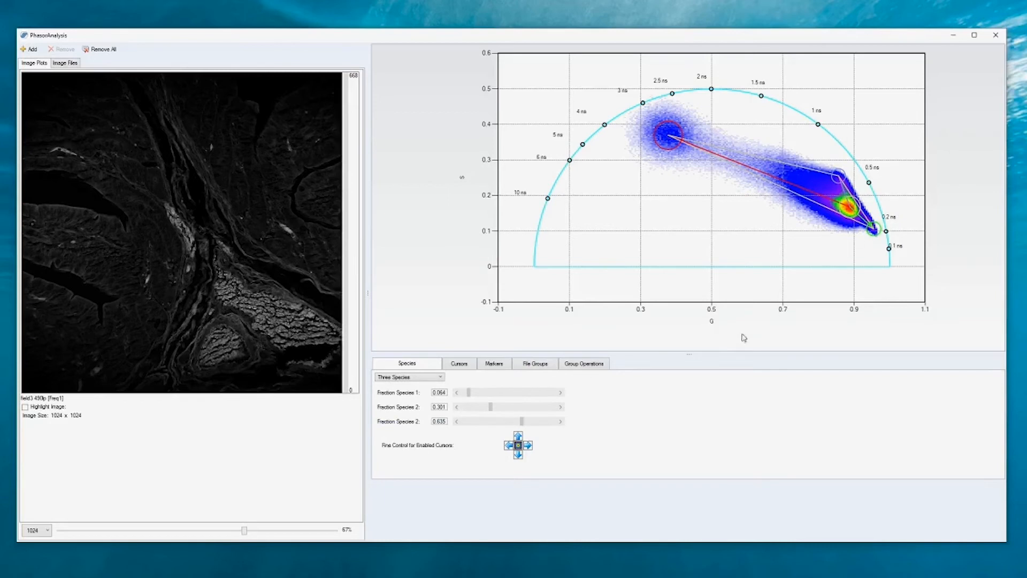
Examine the cursor entries for Species 1, Species 2, Species 3 and Mixture in the three-species analysis.
click(453, 366)
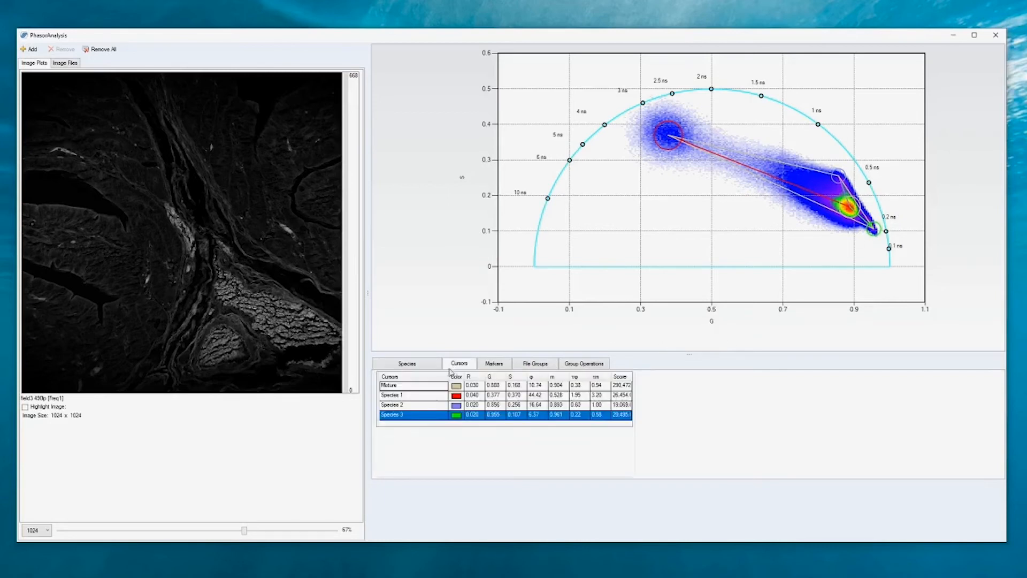
click(414, 399)
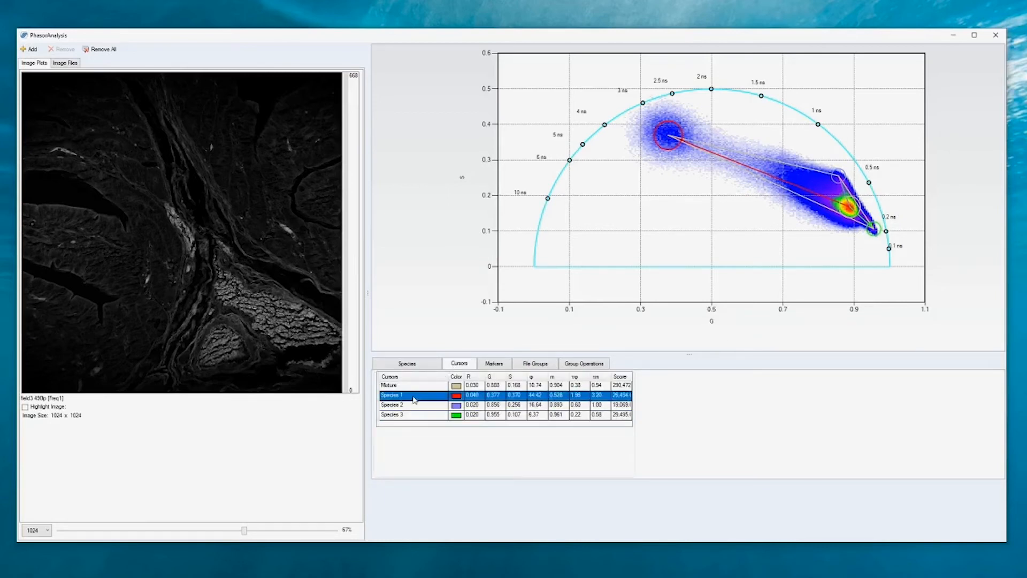
click(414, 409)
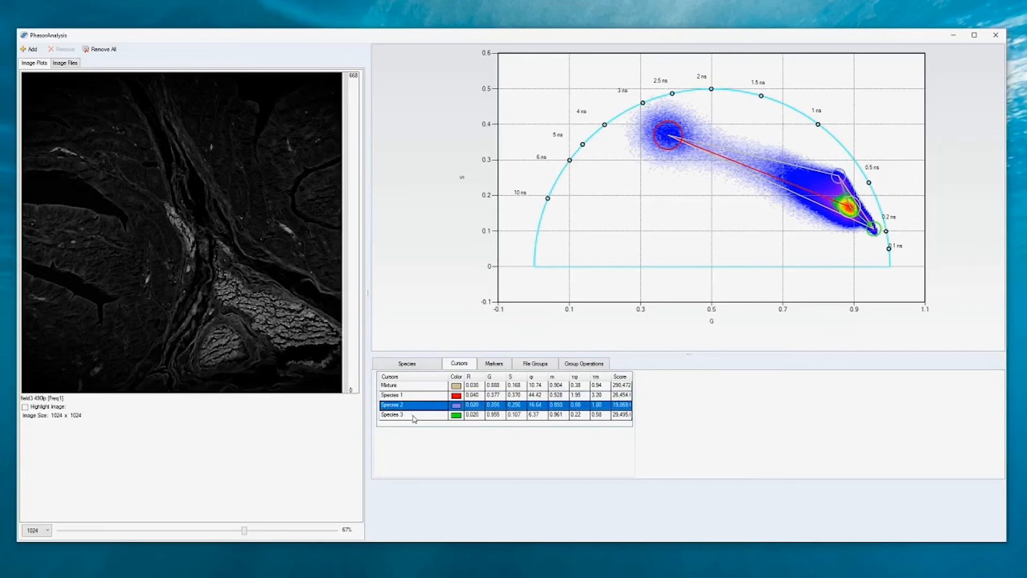
click(414, 416)
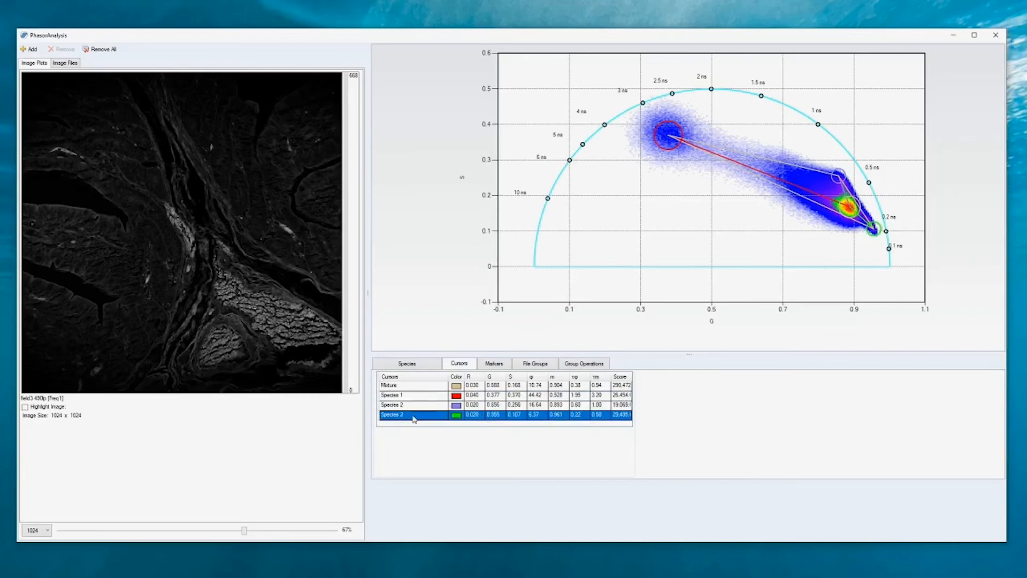
click(420, 388)
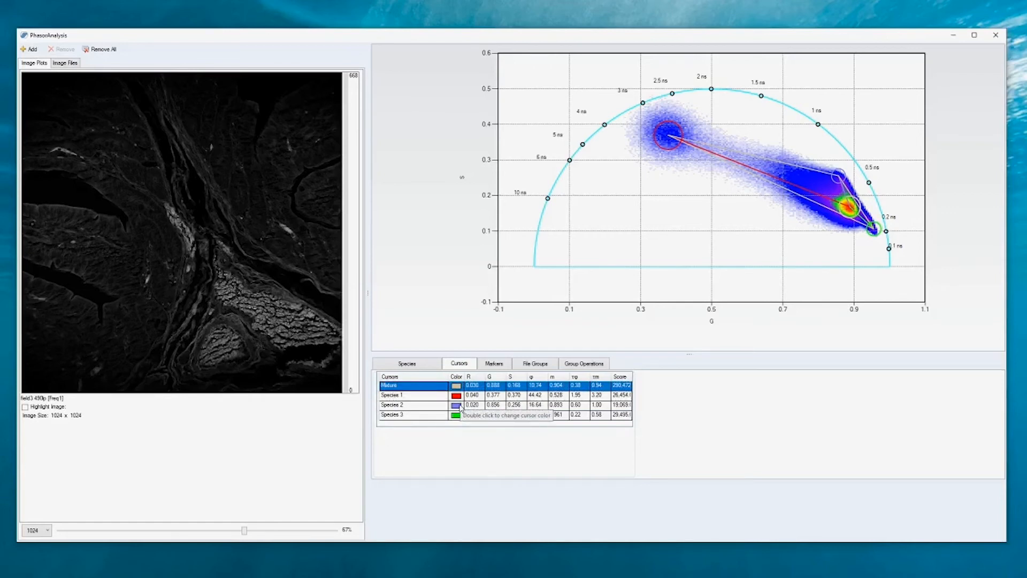
Set the radius of the Species 1 cursor to 0.050.
click(475, 396)
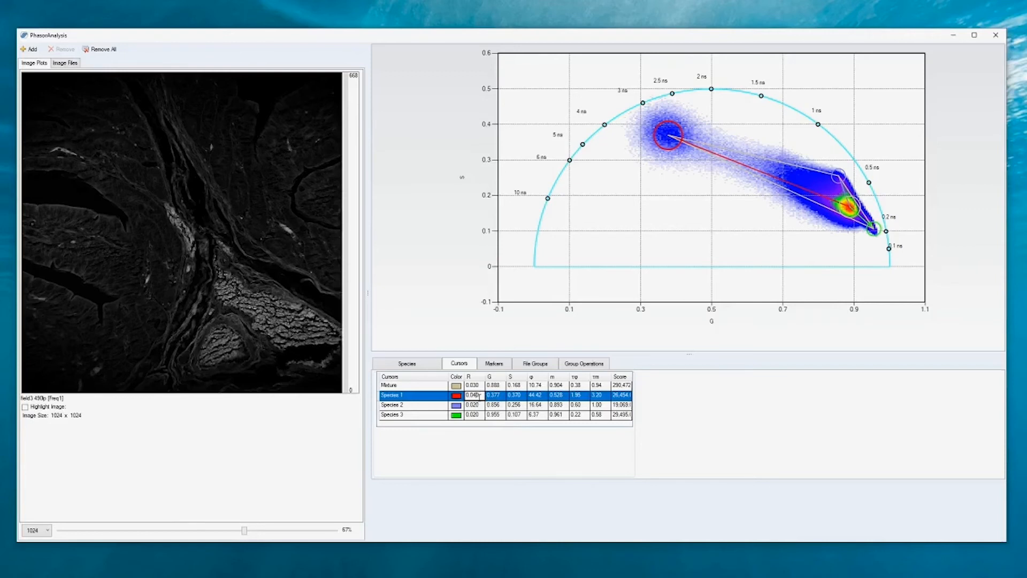
key(BackSpace)
click(504, 396)
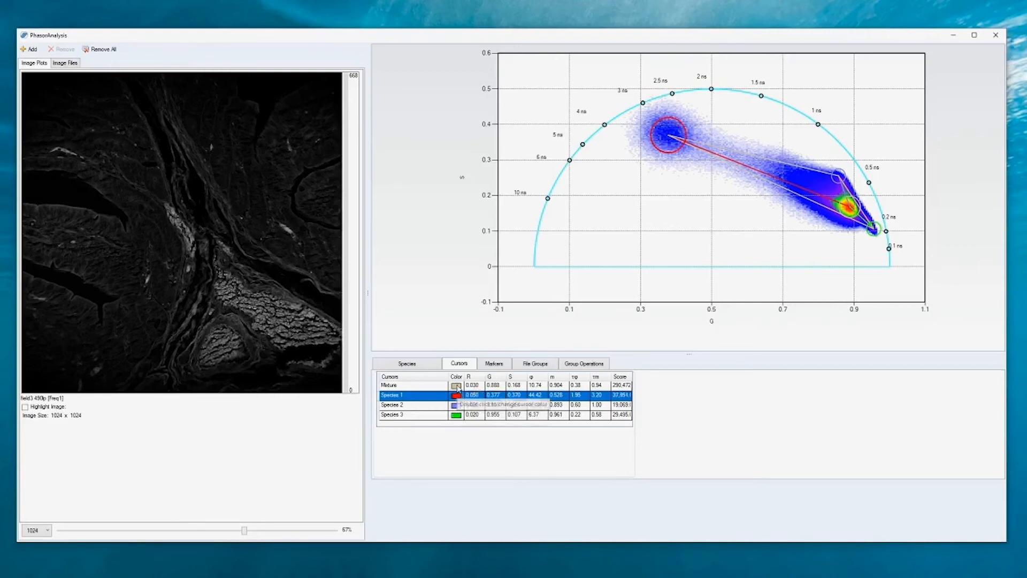
Recolor the Mixture cursor cyan and the Species 2 cursor yellow.
double_click(457, 387)
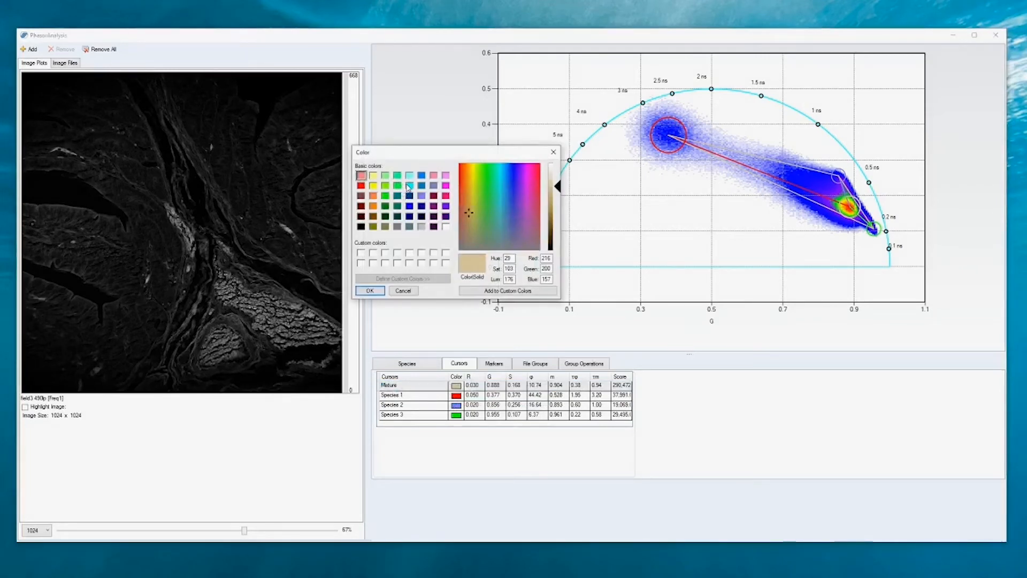
click(409, 186)
click(369, 291)
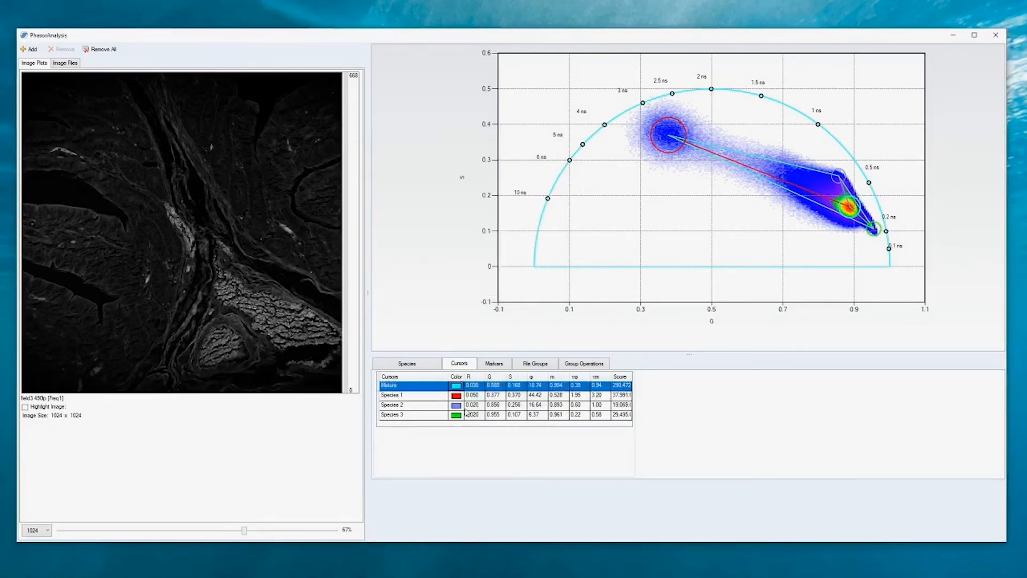
double_click(459, 406)
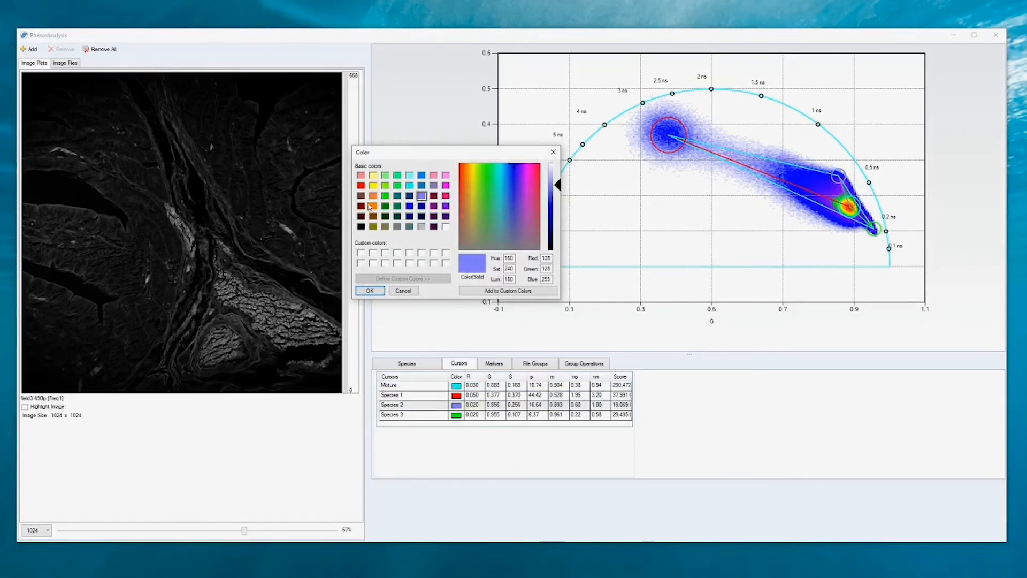
click(373, 186)
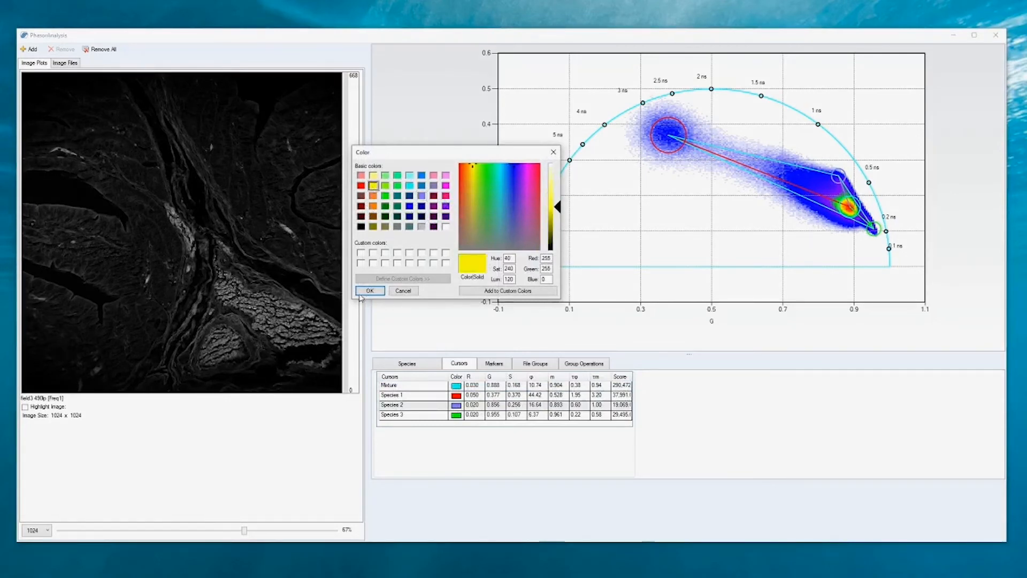
click(370, 291)
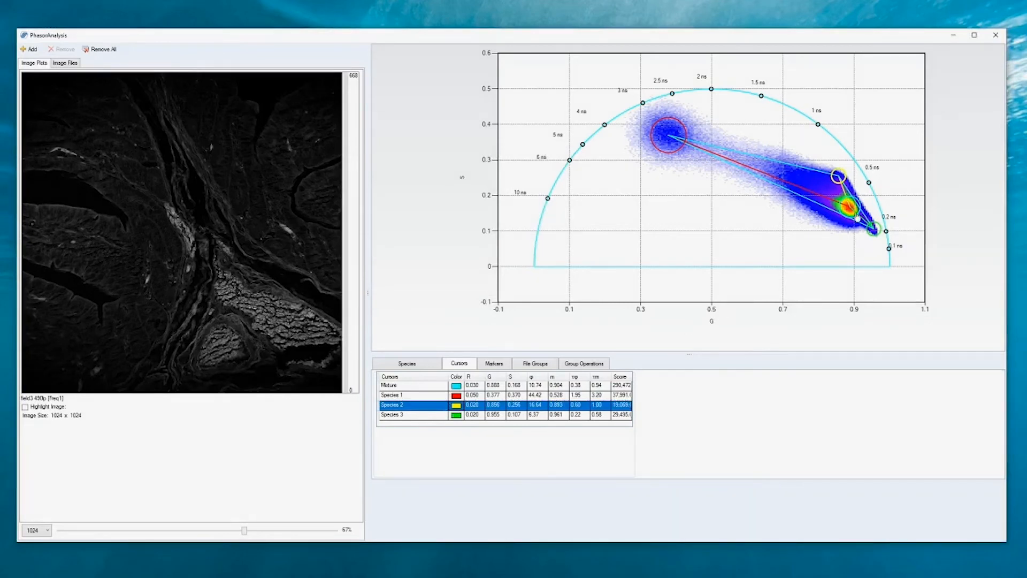
Reposition the cursors at about G/S 0.381/0.380 for Species 1, 0.864/0.260 for Species 2, 0.953/0.105 for Species 3 and 0.886/0.170 for Mixture.
drag(838, 176, 844, 181)
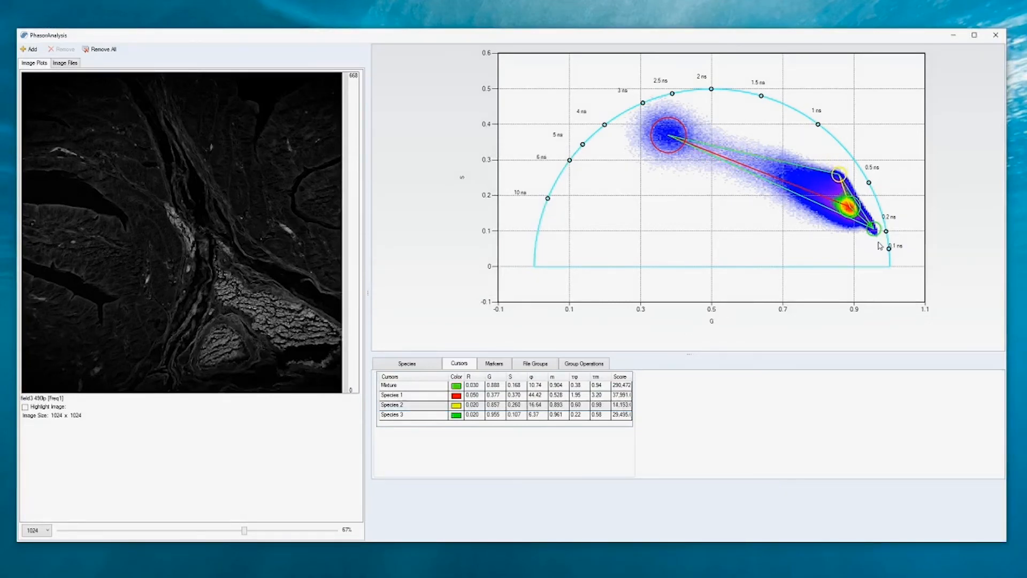
drag(877, 235, 877, 237)
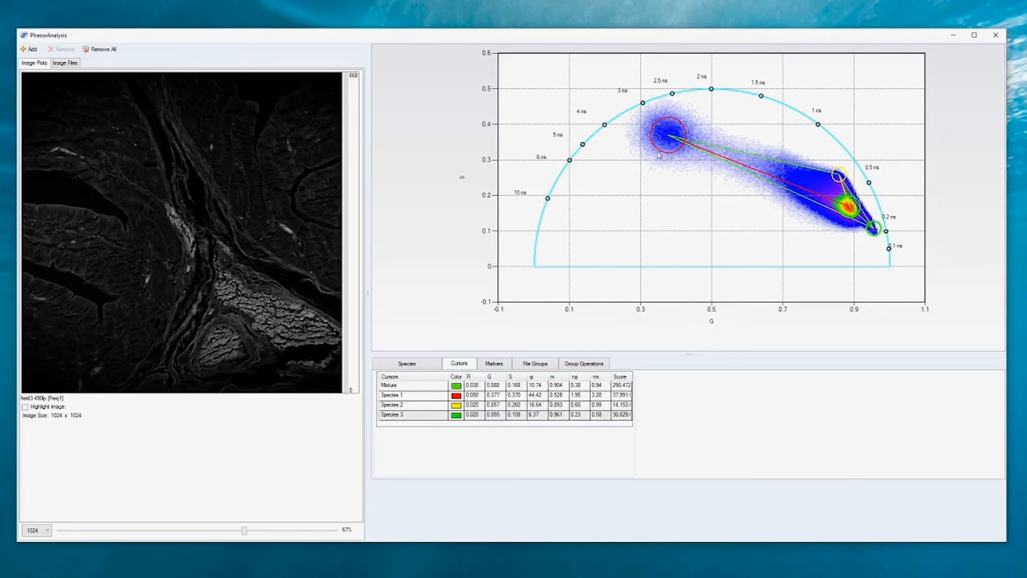
drag(659, 155, 661, 152)
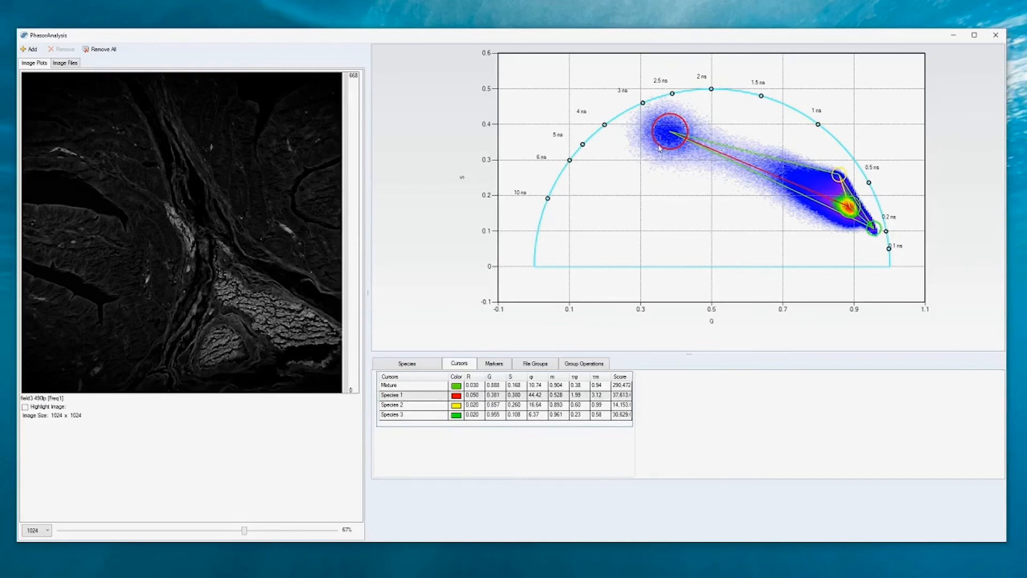
mouse_move(835, 183)
mouse_down()
mouse_move(816, 159)
mouse_move(837, 180)
mouse_up()
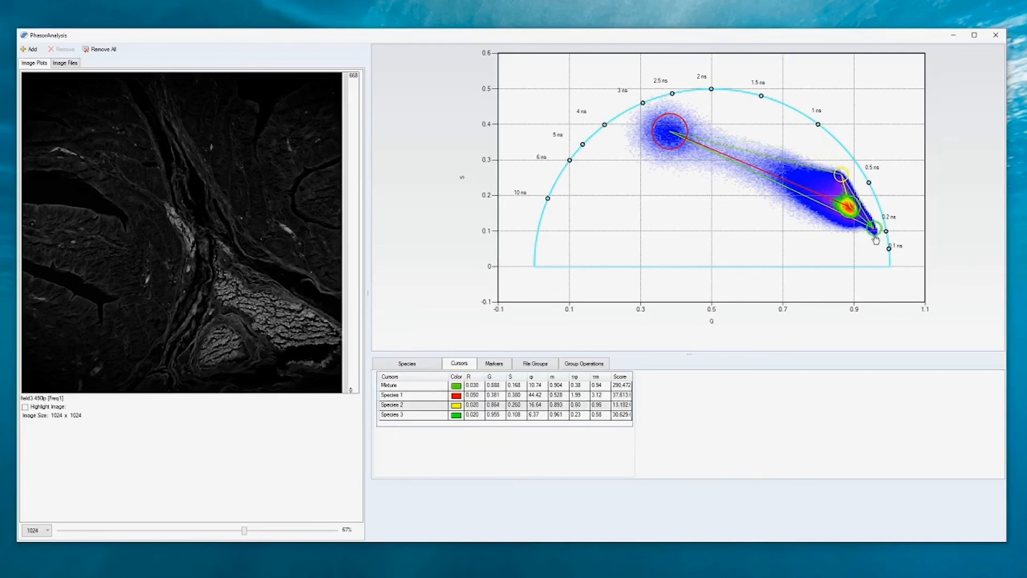
drag(876, 238, 875, 236)
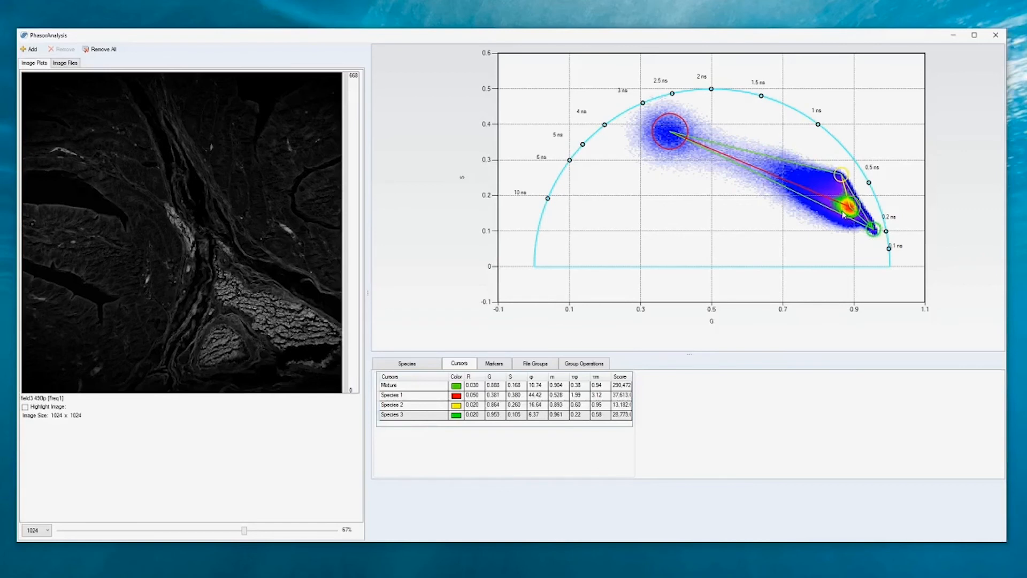
drag(842, 213, 841, 209)
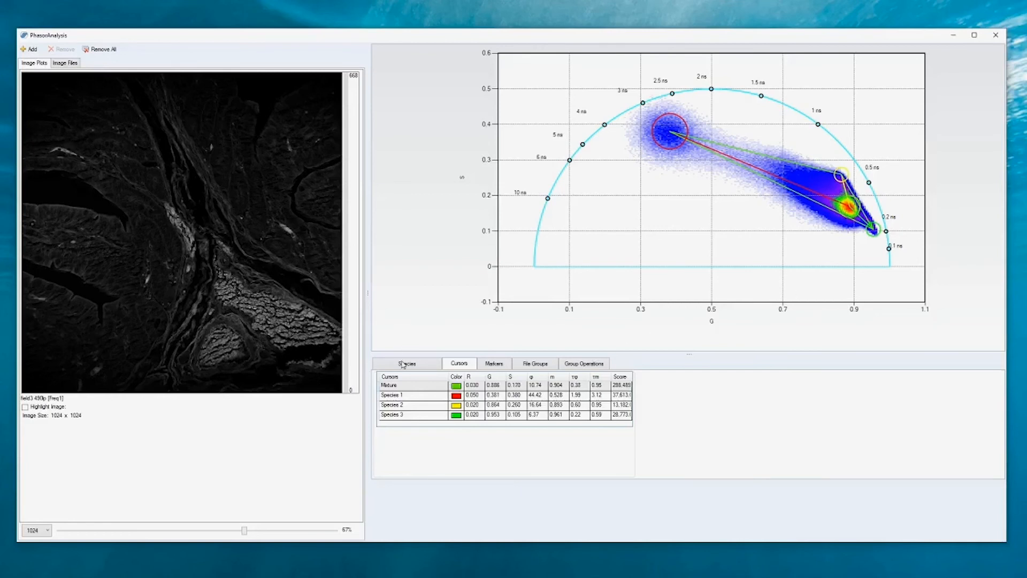
View the three species fractions and briefly preview the highlighted image with the current cursor colors.
click(404, 364)
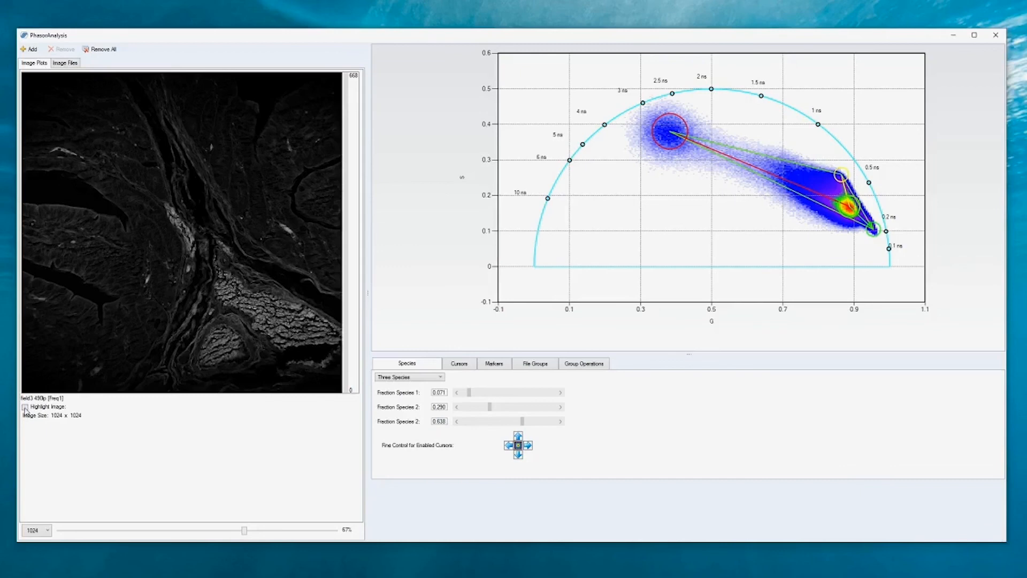
click(24, 408)
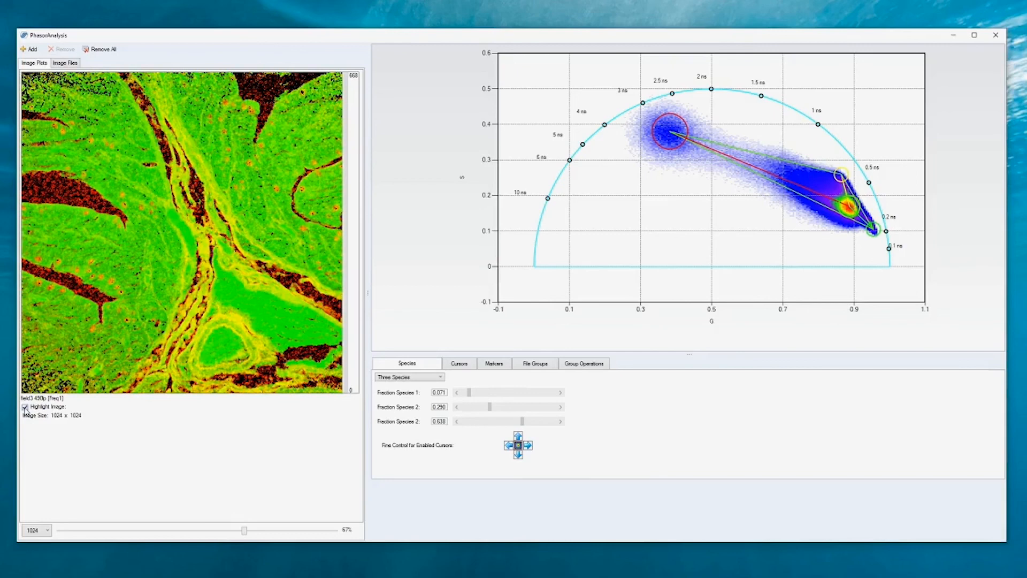
click(24, 407)
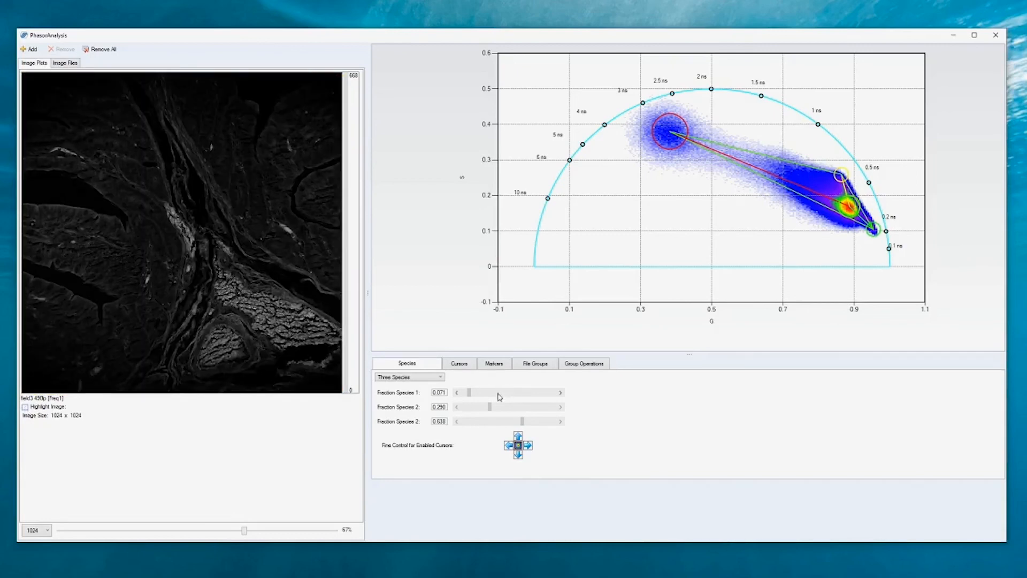
Recolor the Species 3 cursor purple, then highlight the image and return to the species fractions.
click(458, 364)
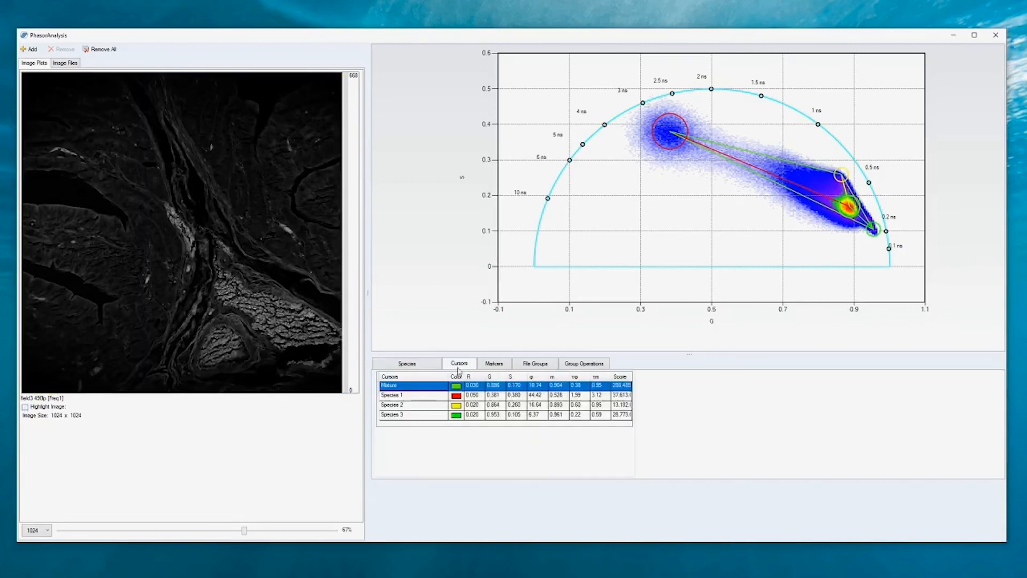
double_click(456, 415)
click(445, 206)
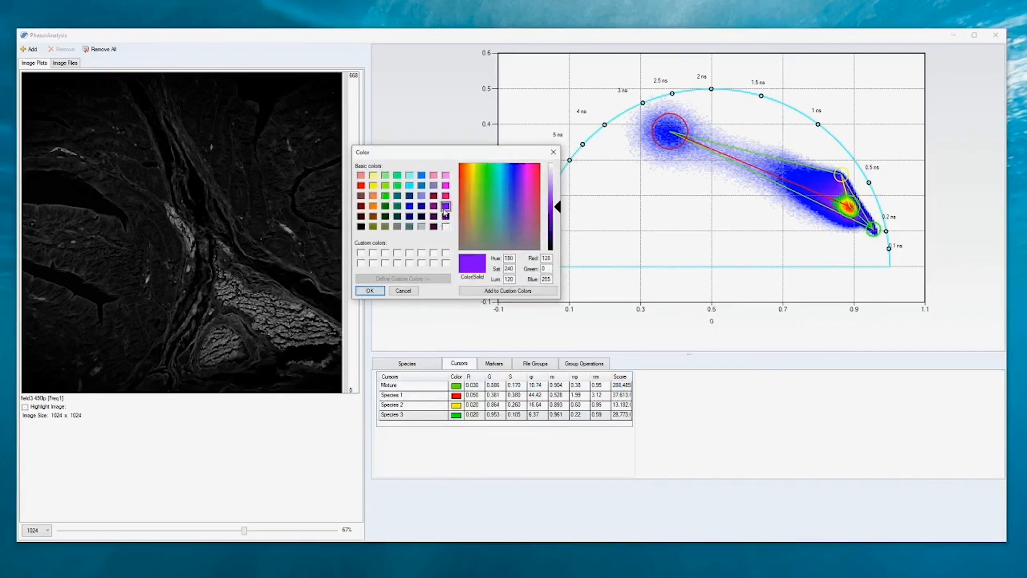
click(369, 292)
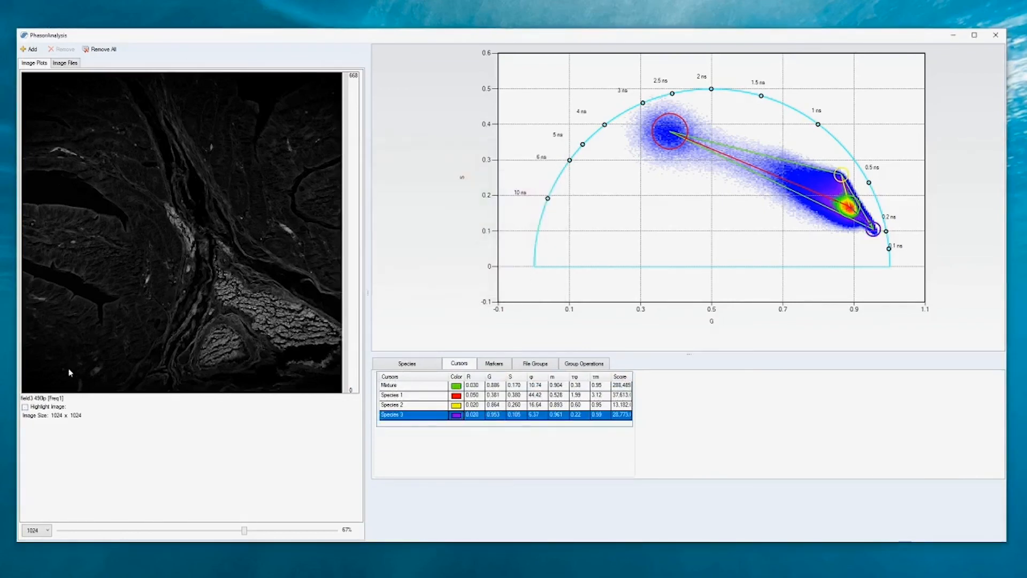
click(24, 407)
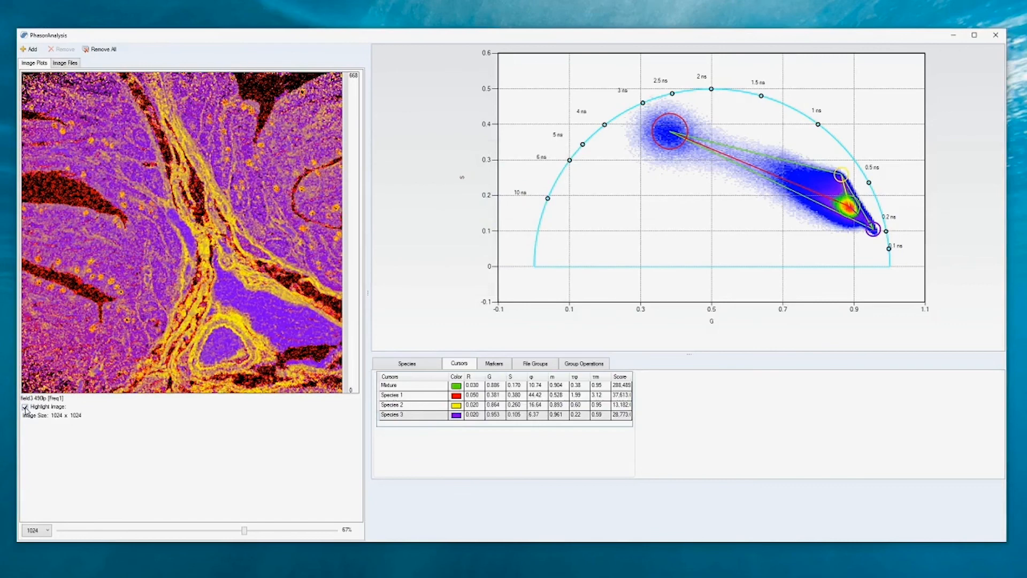
click(407, 363)
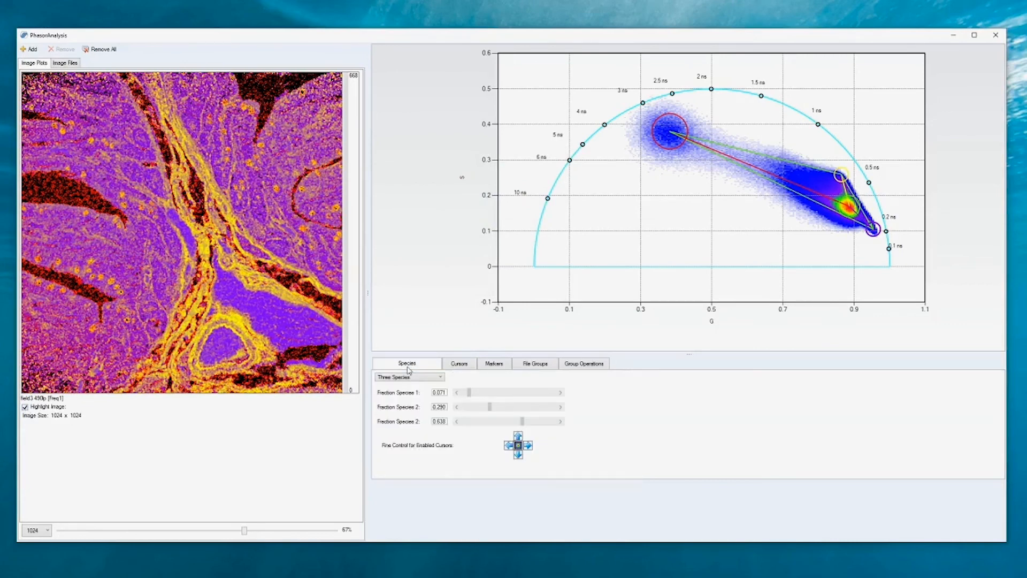